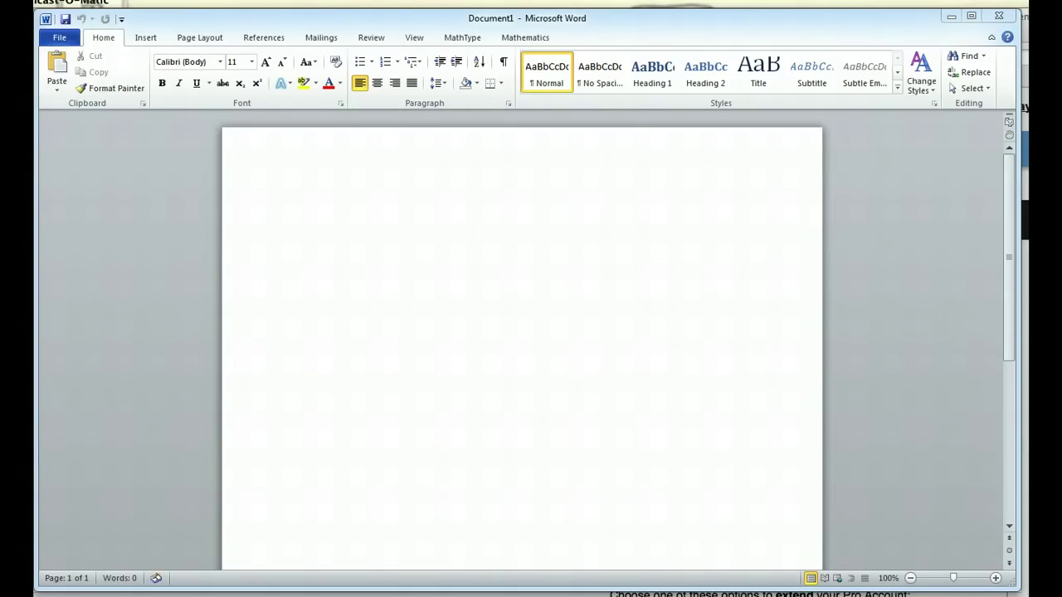
Step: Place the insertion point on the first line of the blank document
click(260, 302)
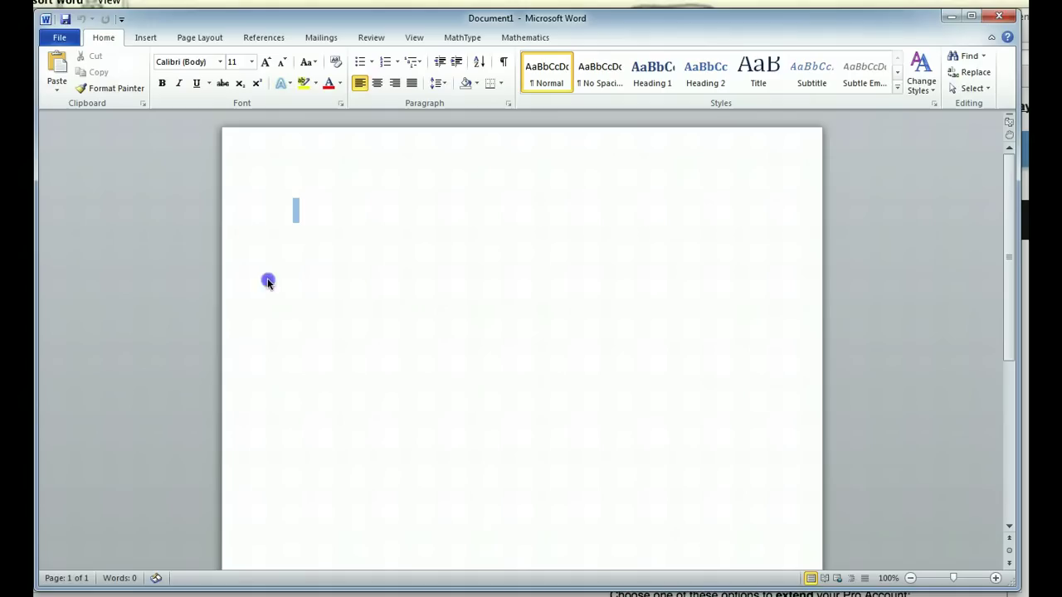
double_click(305, 221)
click(283, 233)
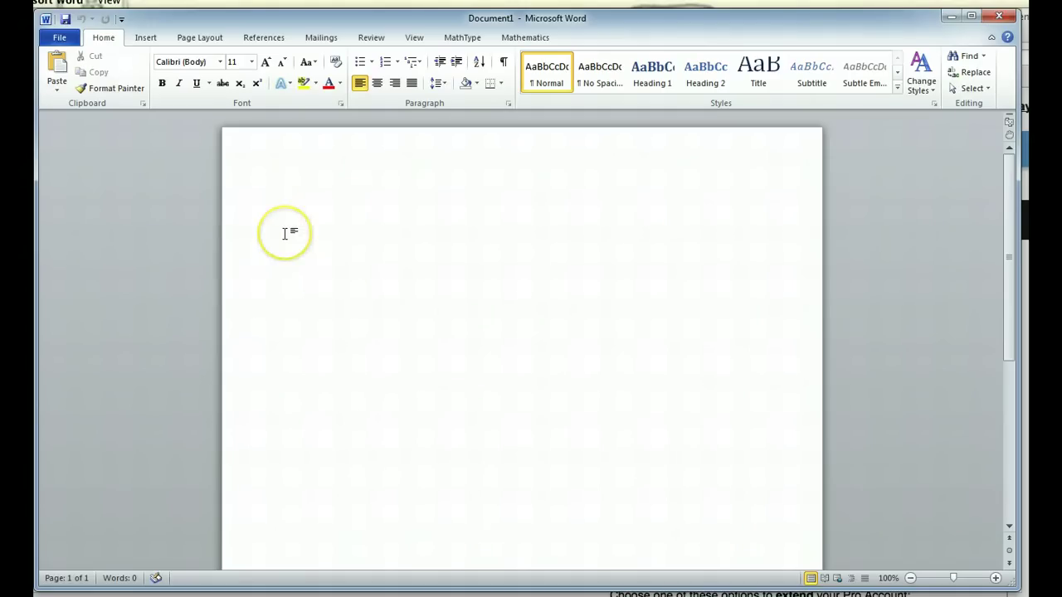
click(300, 225)
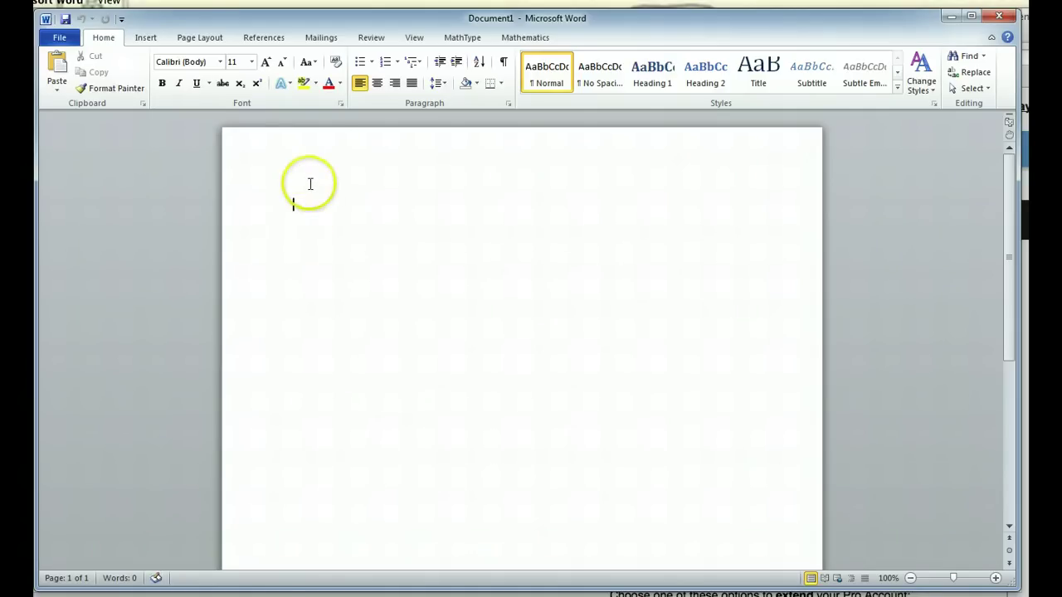
Step: Insert an empty equation placeholder from the Insert ribbon's Equation command
click(145, 37)
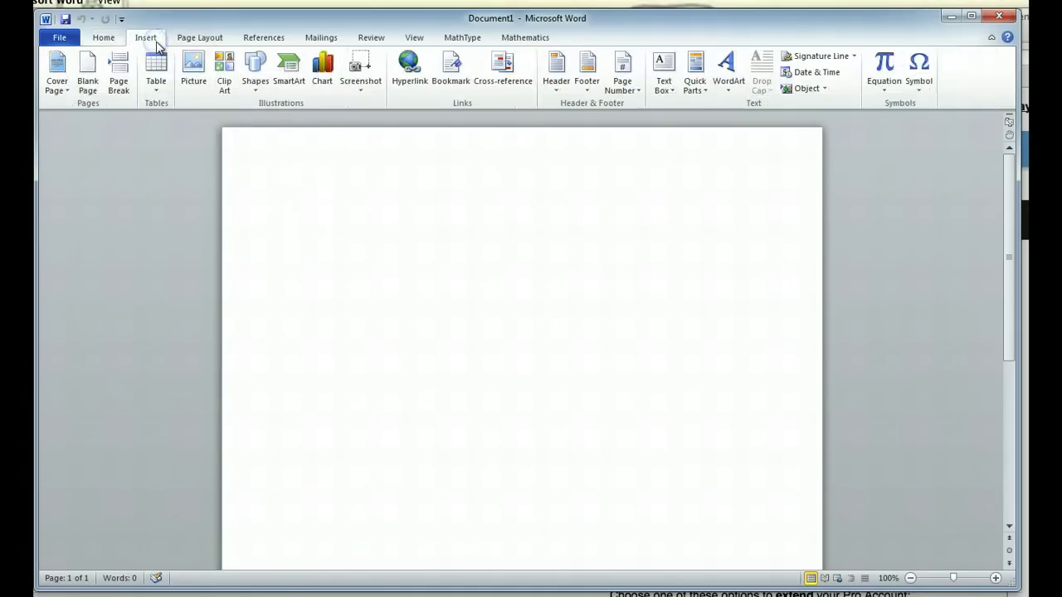
click(890, 72)
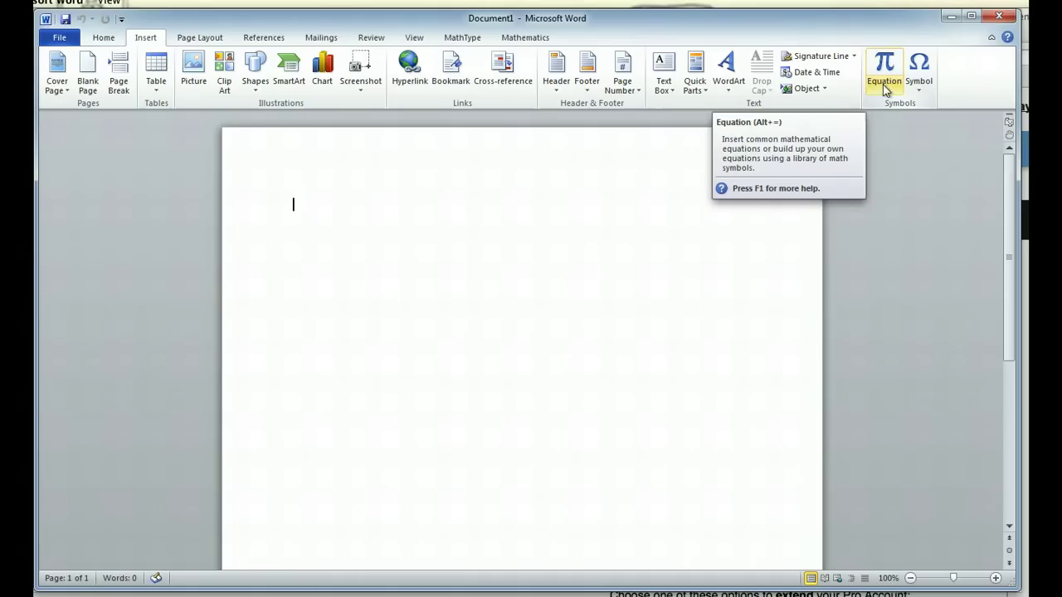
click(888, 71)
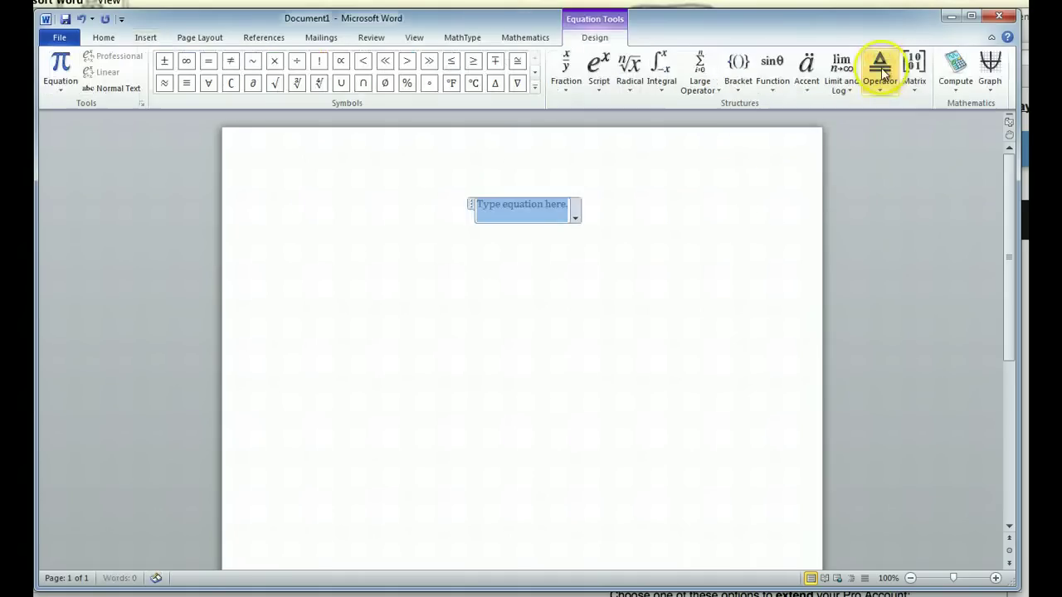
click(610, 282)
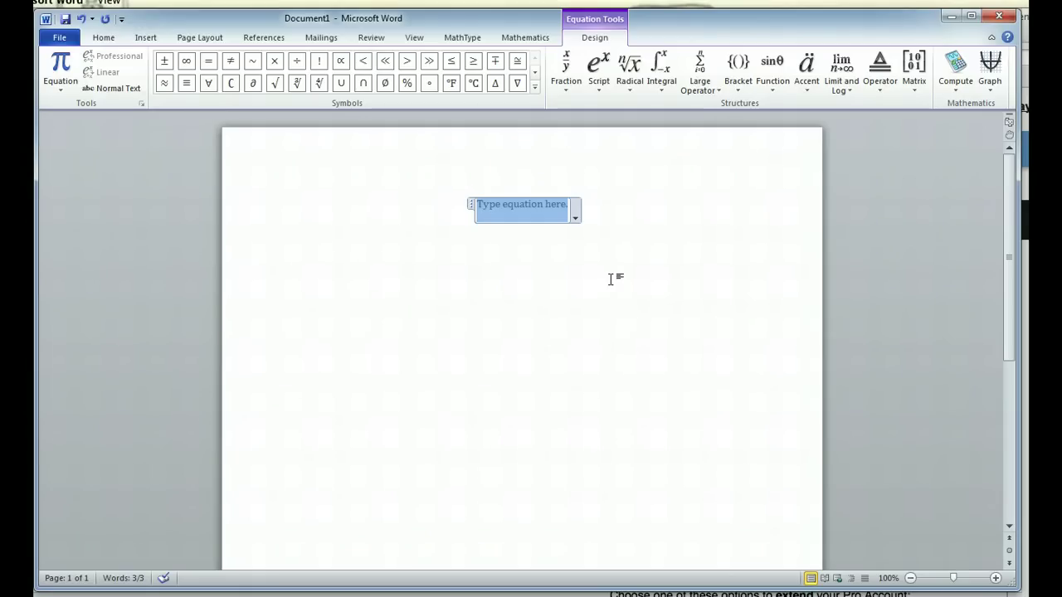
click(611, 279)
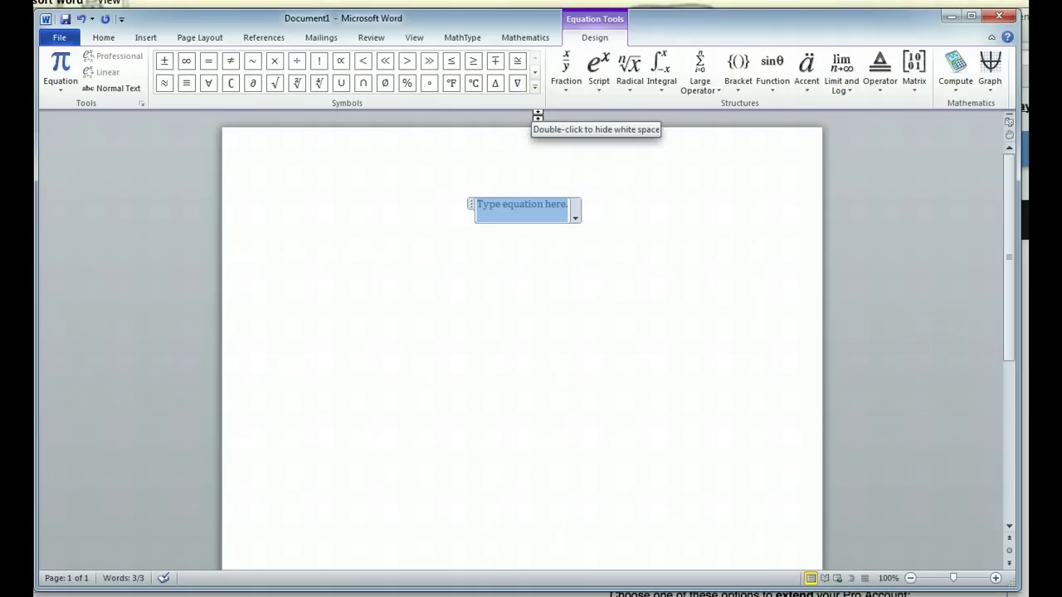
Step: Wrap the equation in square brackets and insert an empty 3x3 matrix inside them
click(738, 71)
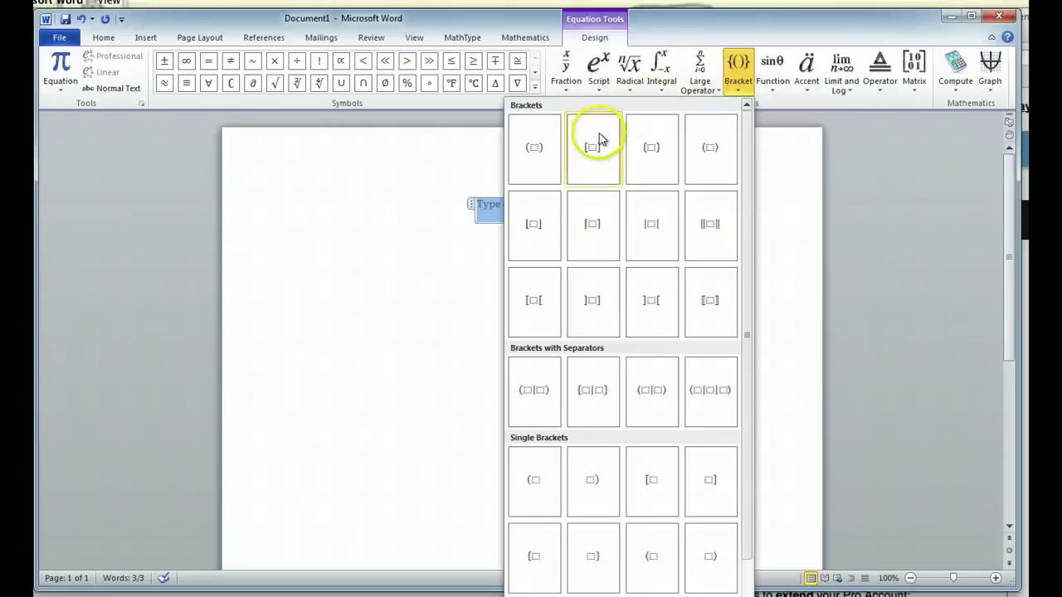
click(594, 150)
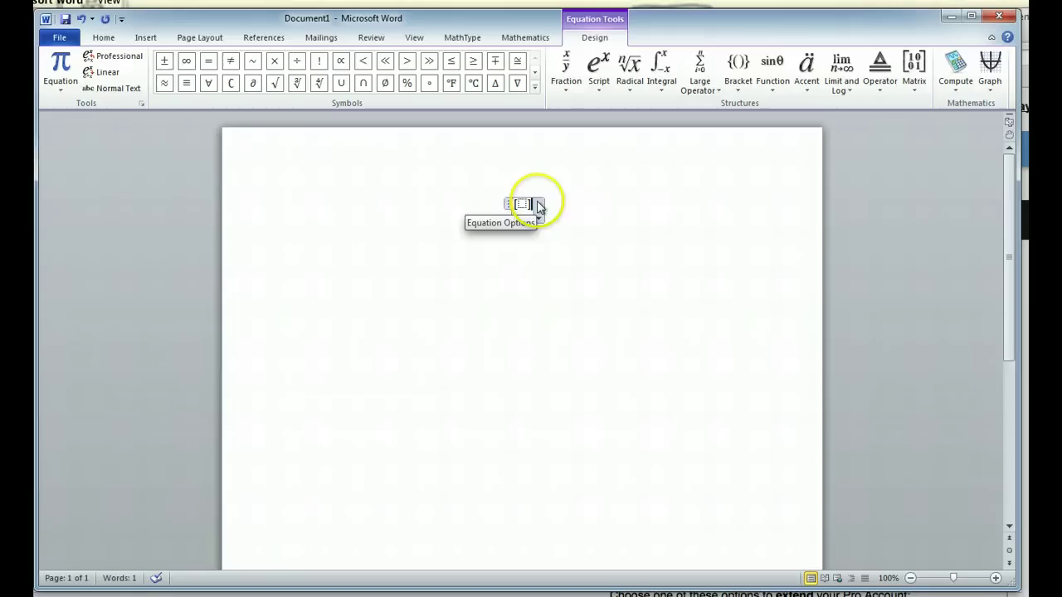
click(518, 204)
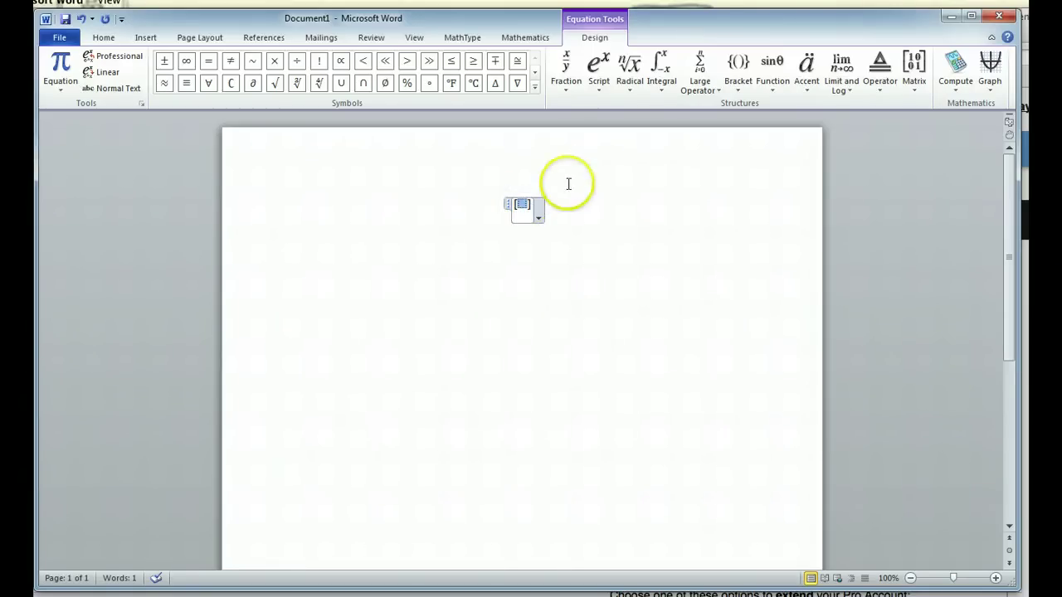
click(913, 73)
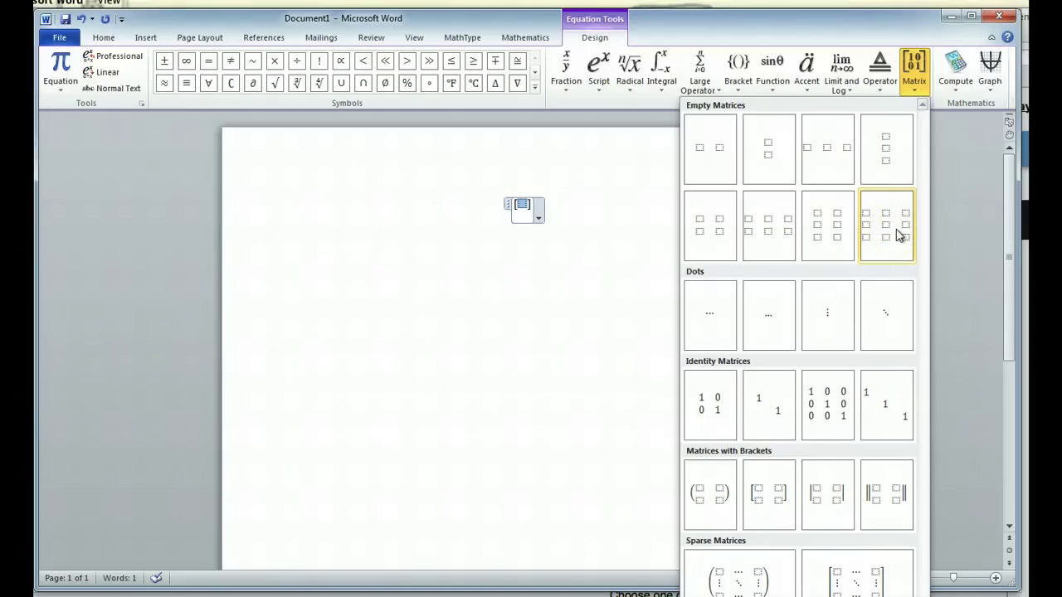
click(899, 235)
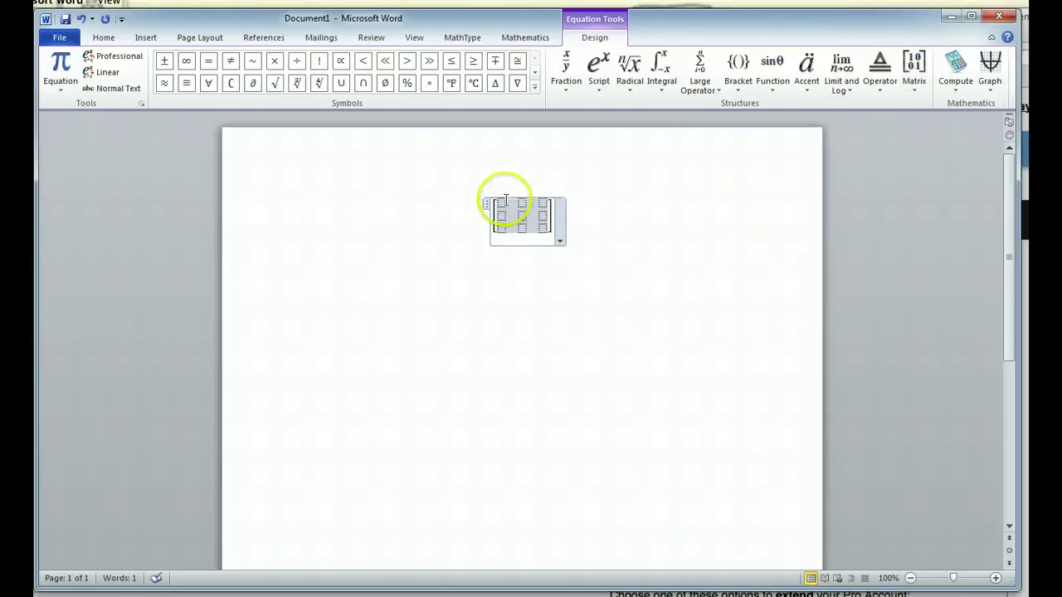
Step: Fill the matrix's top row with 3, 4, 5
click(500, 204)
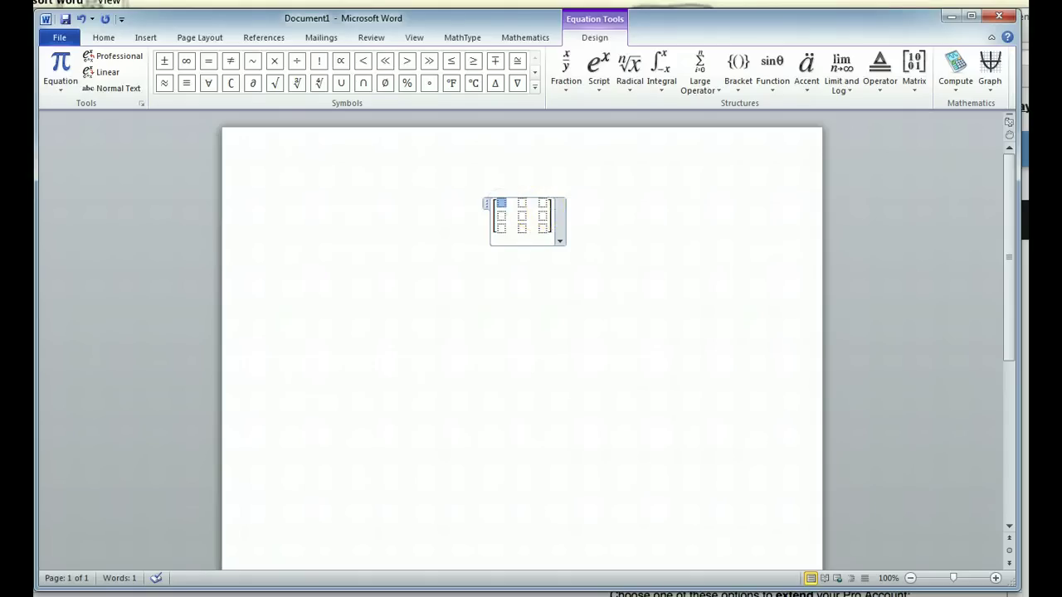
text(34)
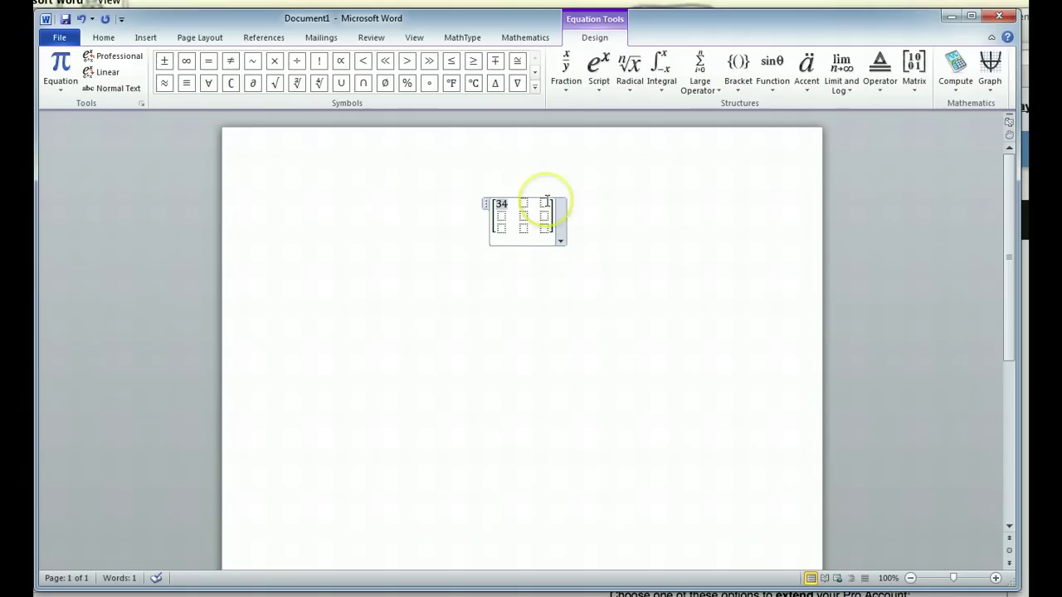
key(BackSpace)
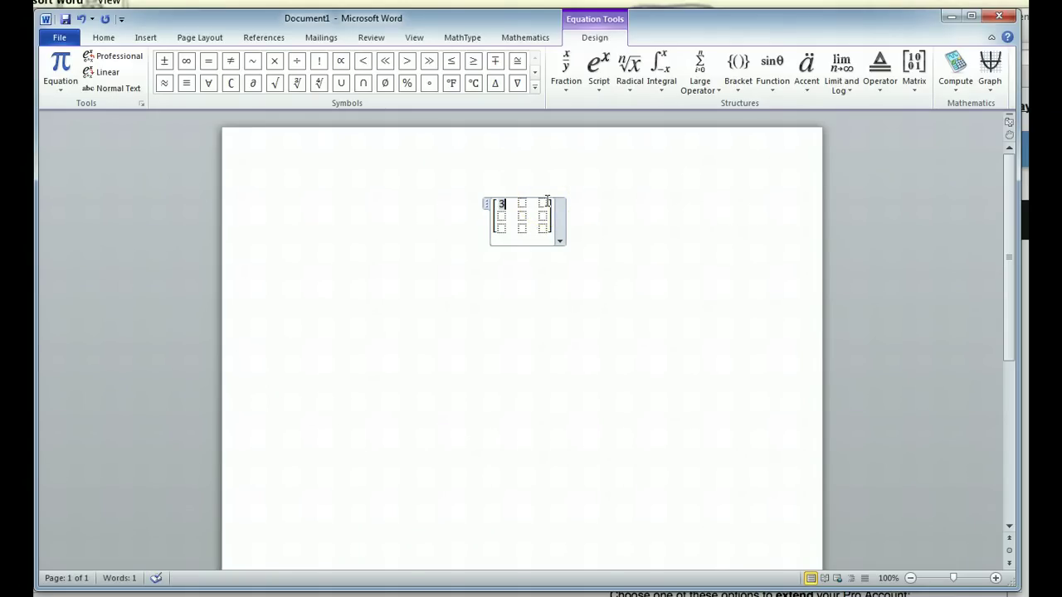
click(522, 202)
text(4)
click(542, 202)
text(5)
Step: Fill the middle row with 6, 7, 8 and the bottom row with 9, 10, 11
click(501, 215)
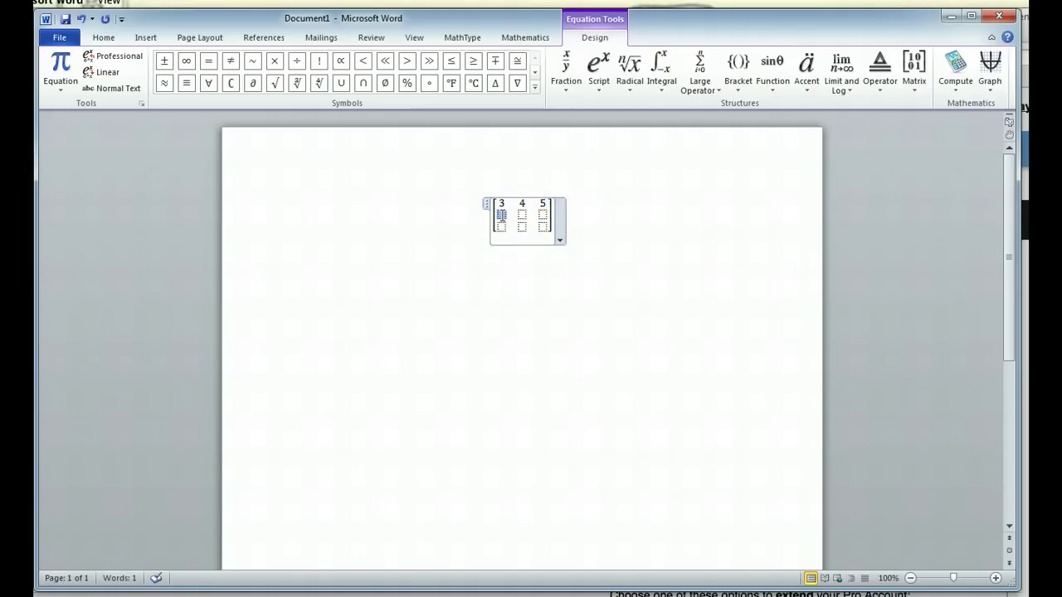
text(6)
click(522, 215)
text(7)
click(544, 215)
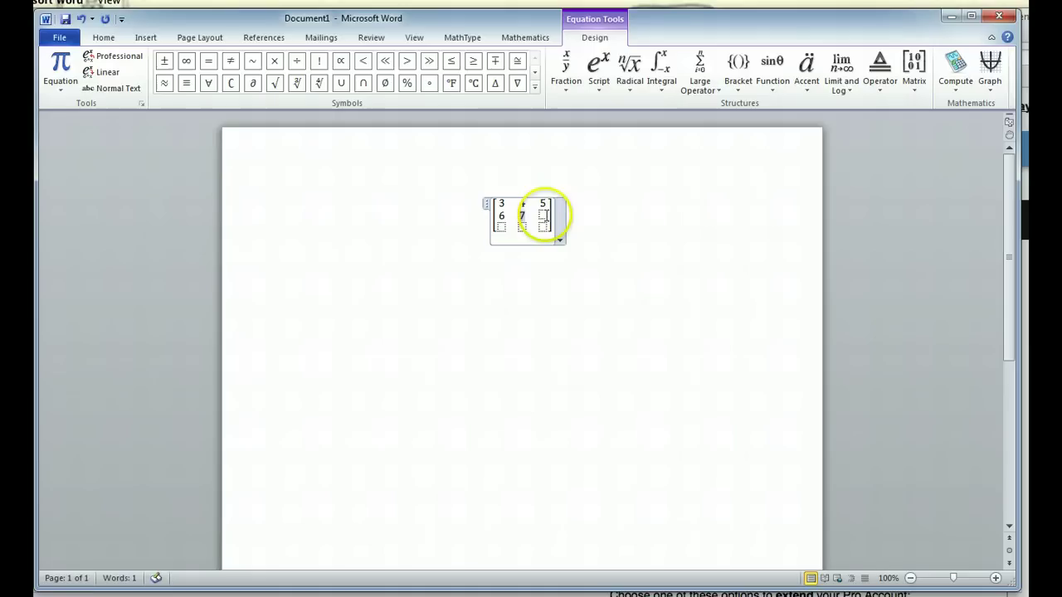
text(8)
click(502, 226)
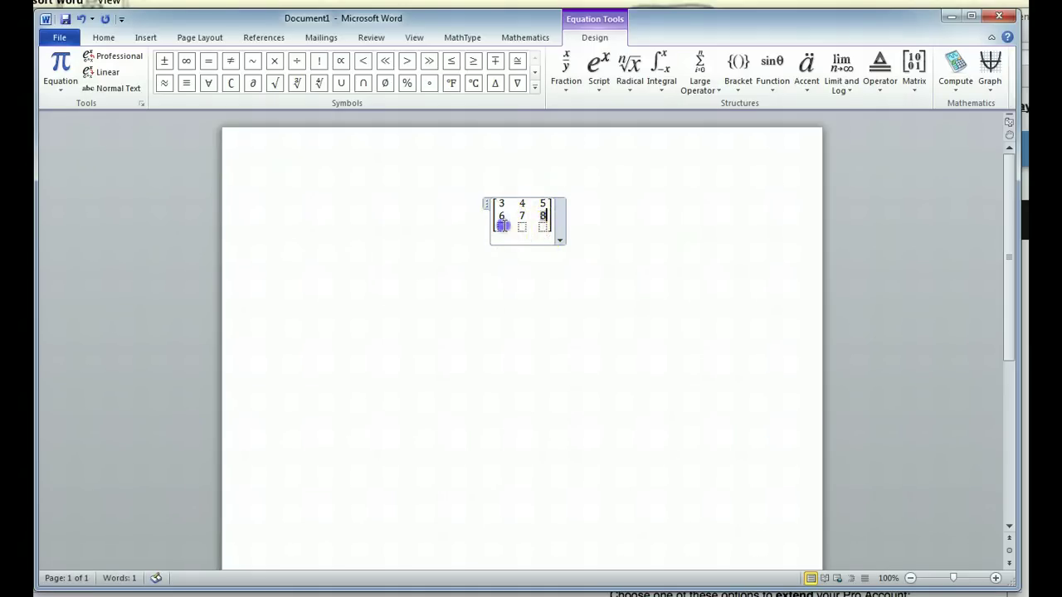
text(9)
click(520, 226)
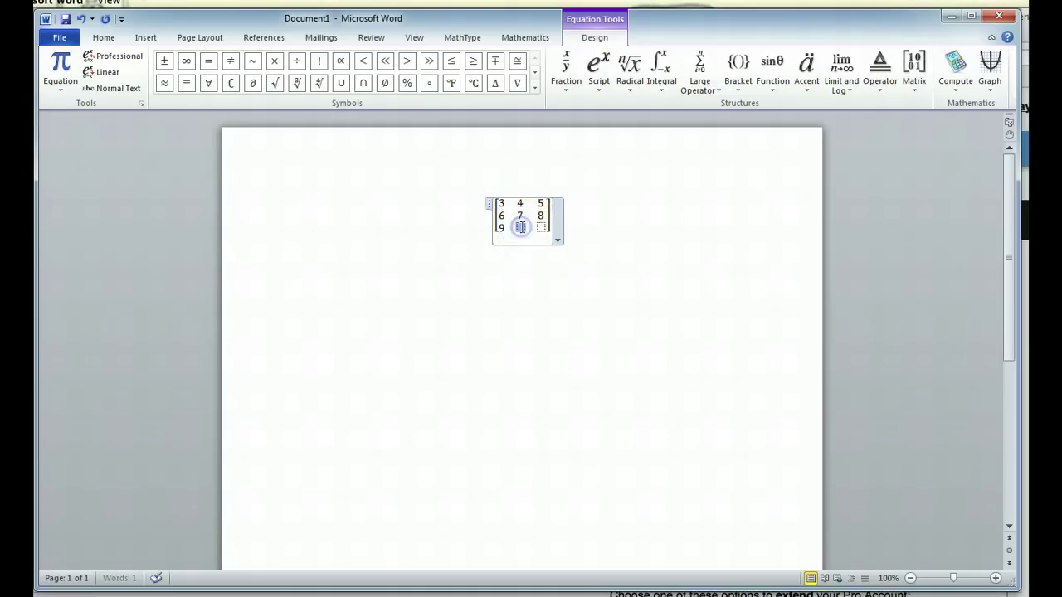
text(10)
click(541, 226)
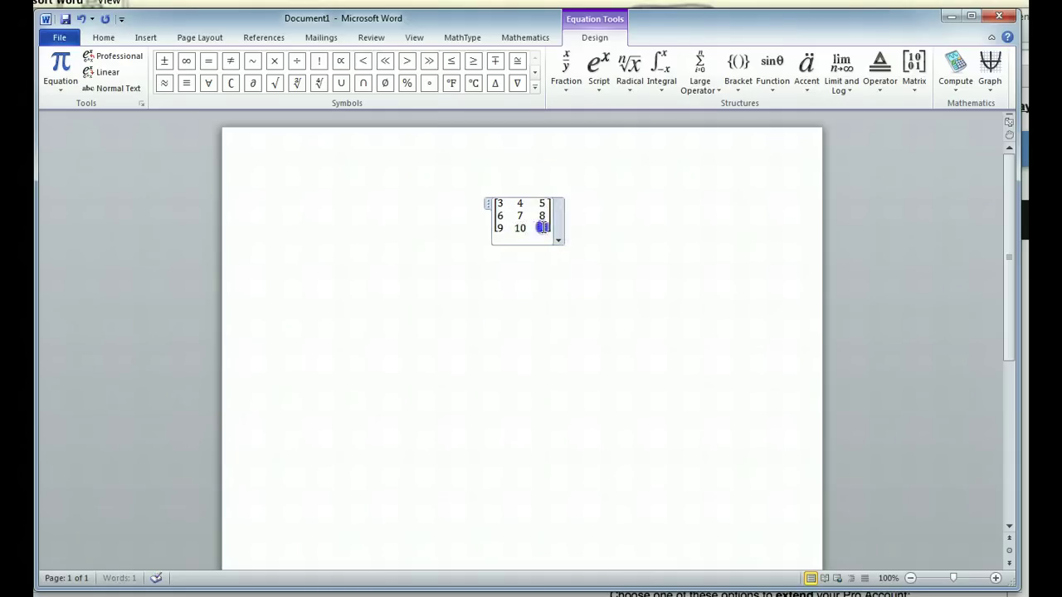
text(11)
click(548, 230)
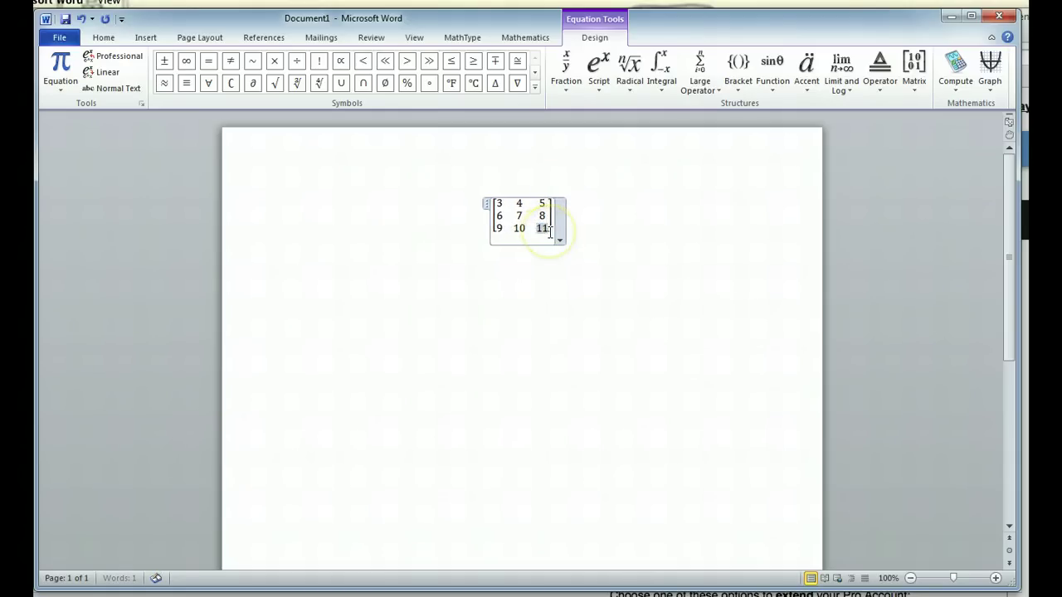
click(135, 514)
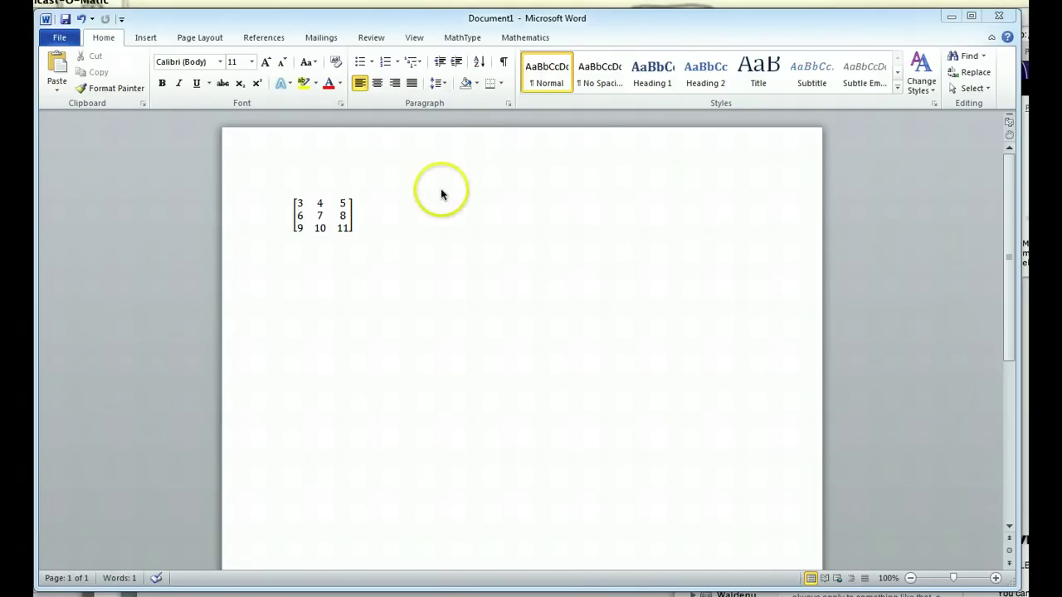
click(421, 213)
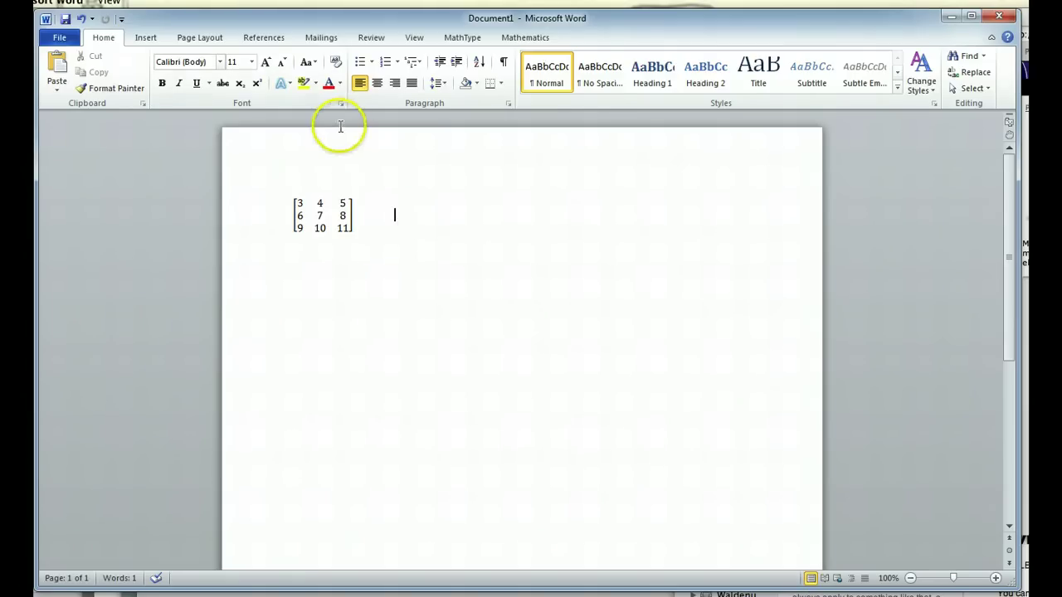
click(145, 38)
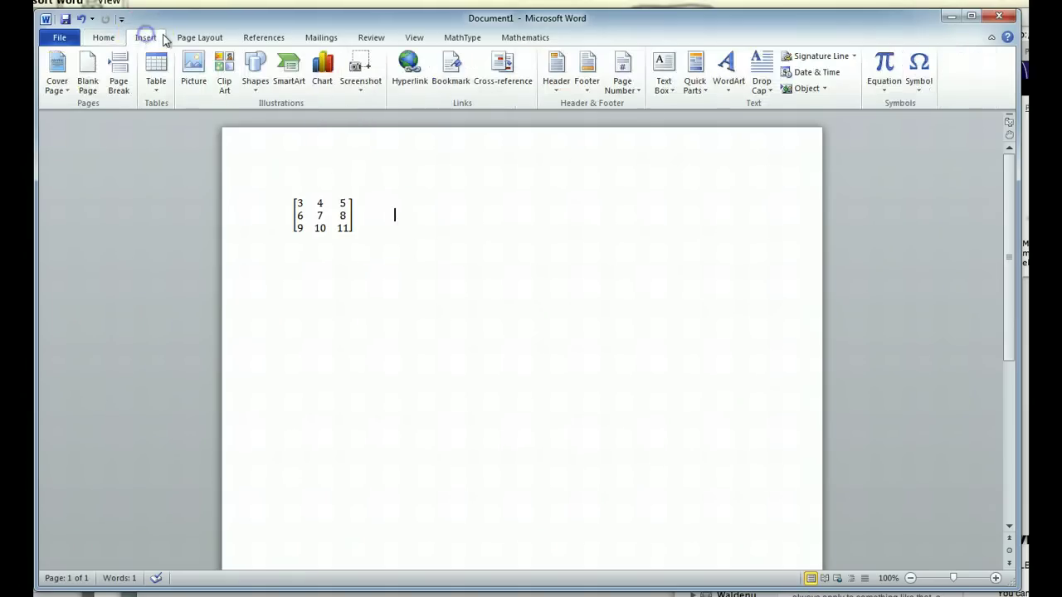
click(884, 65)
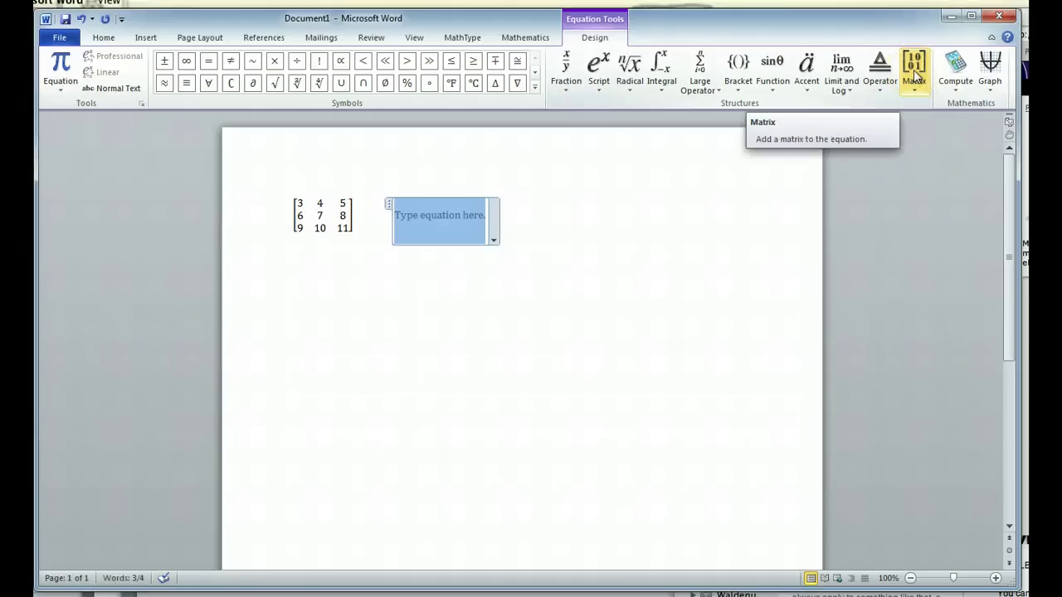
click(916, 75)
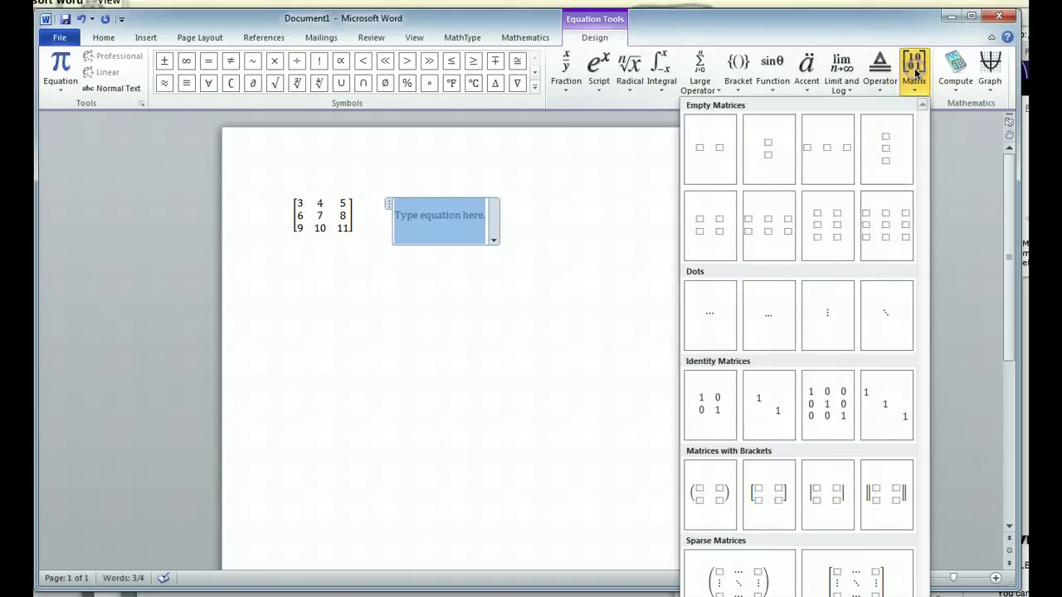
click(895, 243)
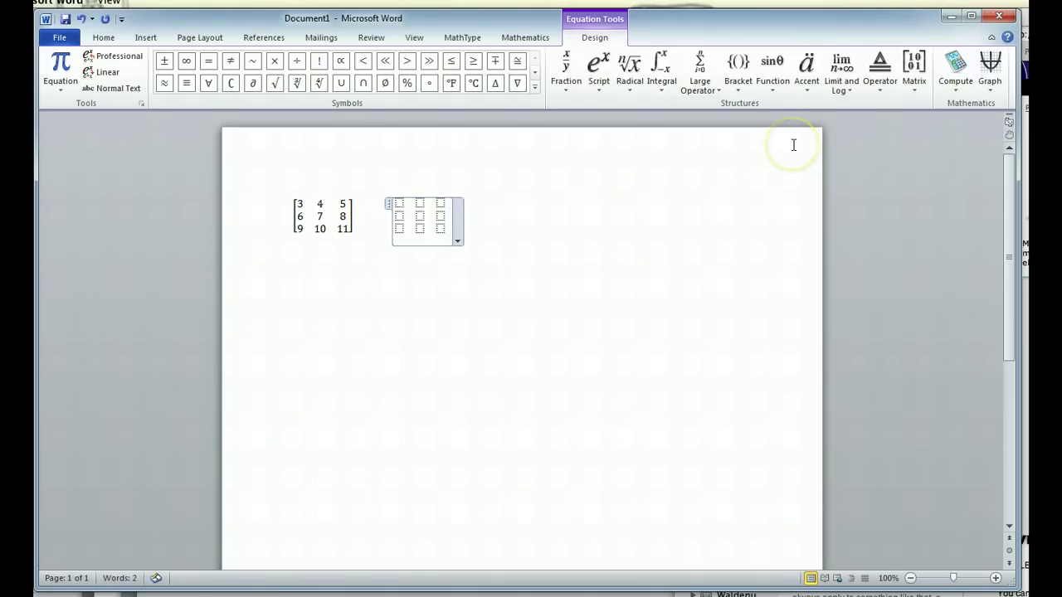
click(914, 66)
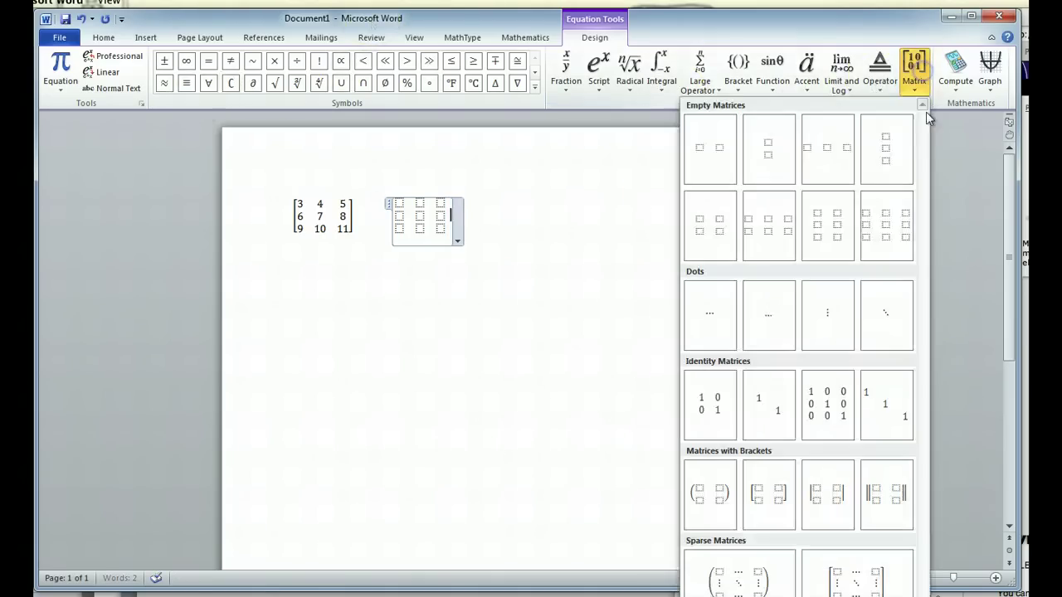
click(897, 148)
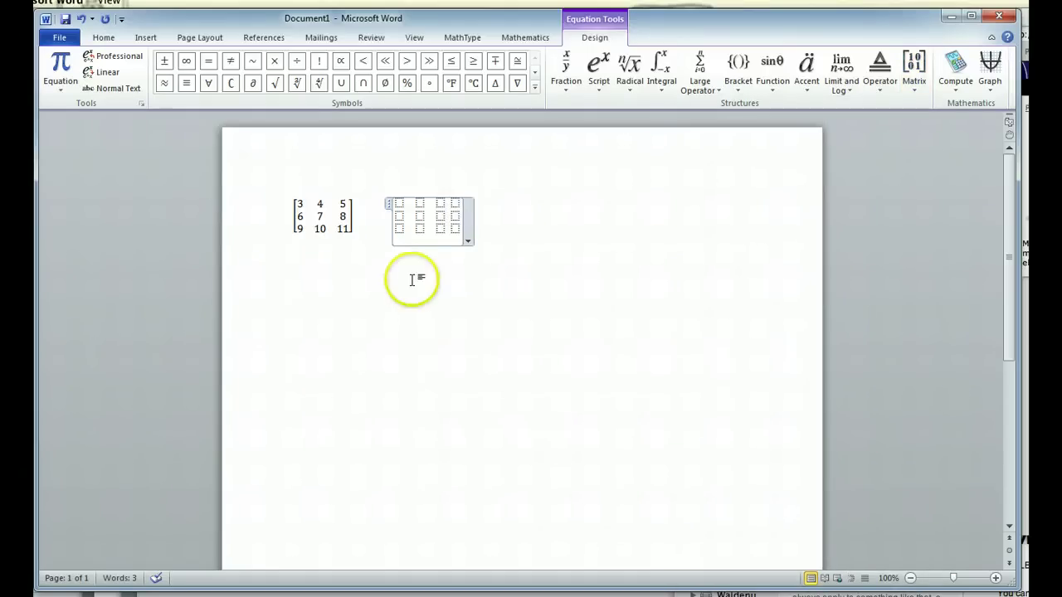
click(397, 202)
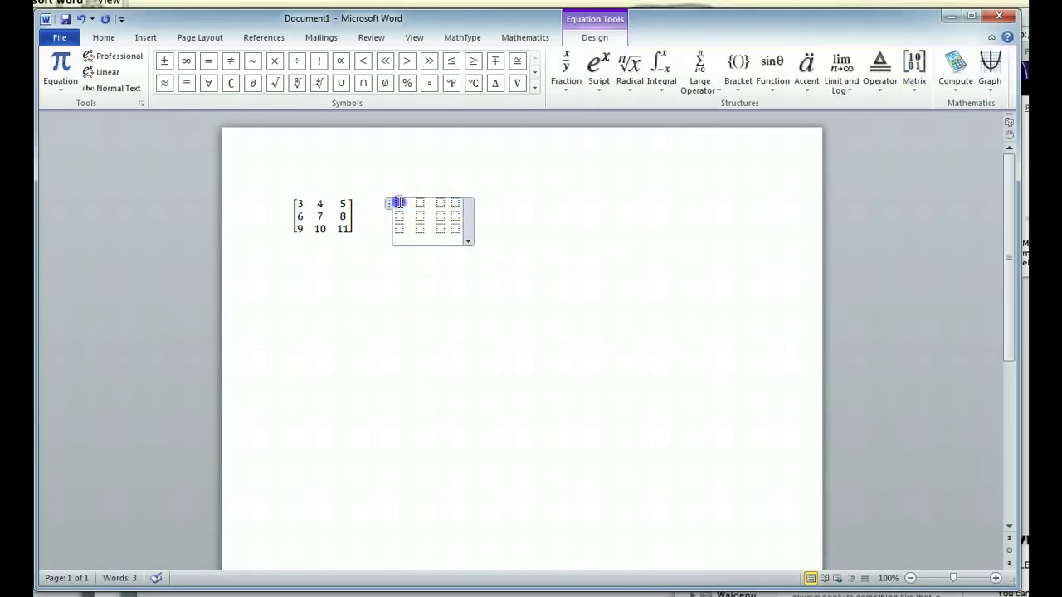
click(454, 218)
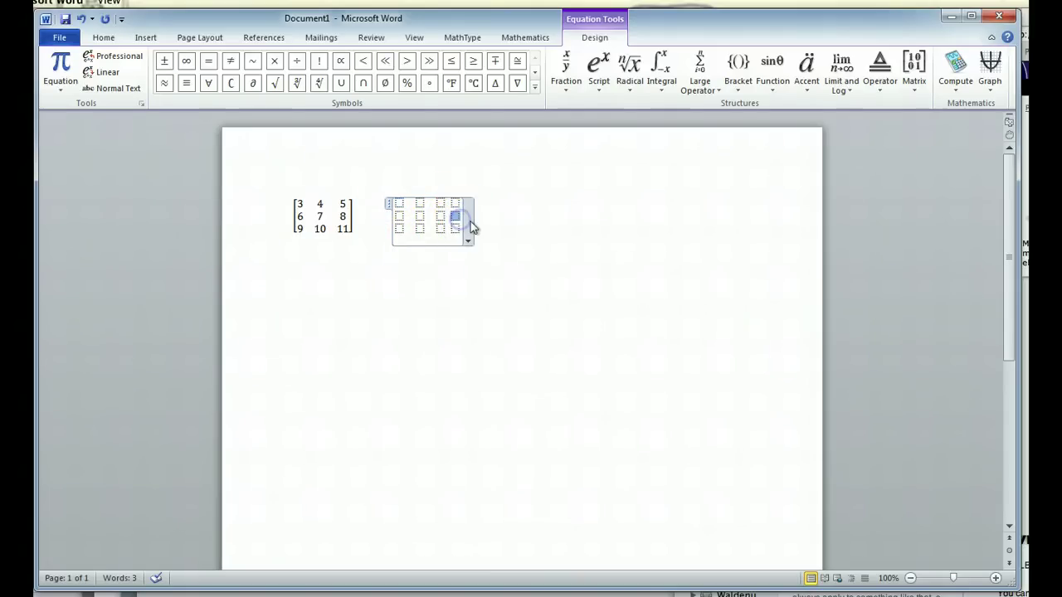
click(390, 208)
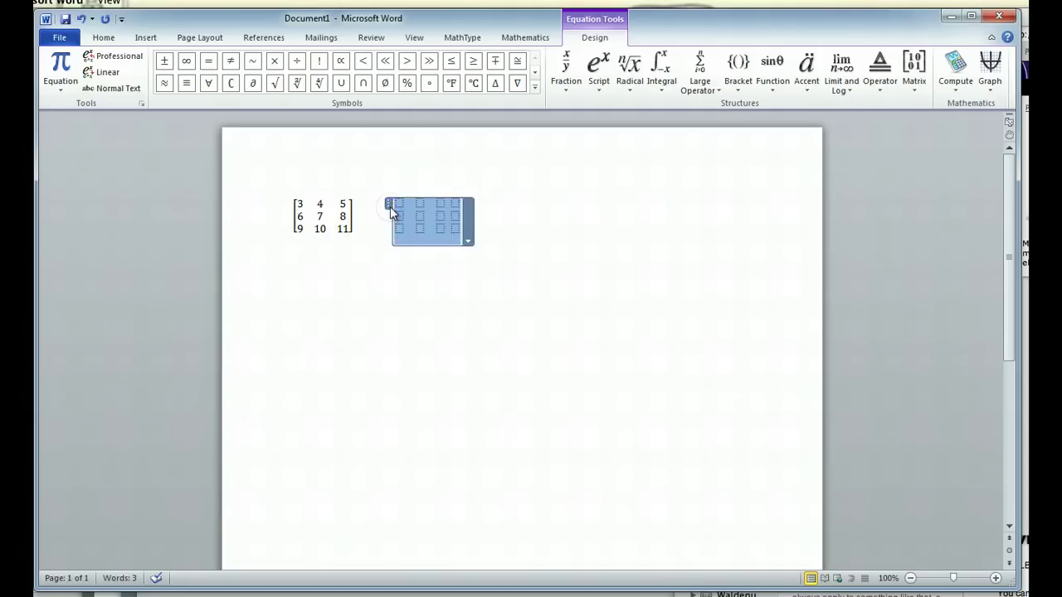
key(Delete)
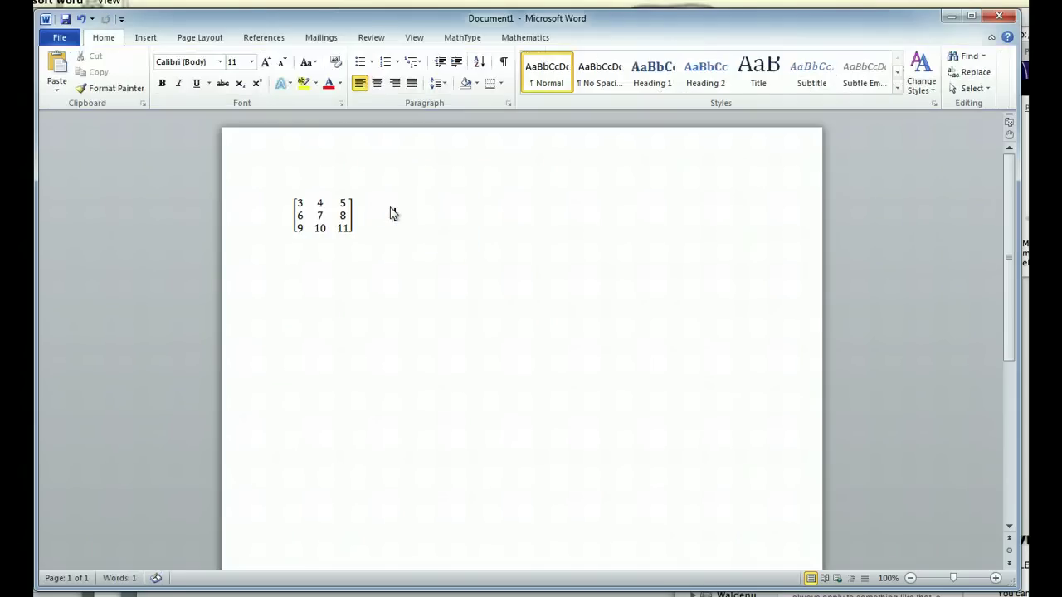
Step: Insert a new equation beside the first, holding an empty 3x3 matrix widened to four columns
click(145, 38)
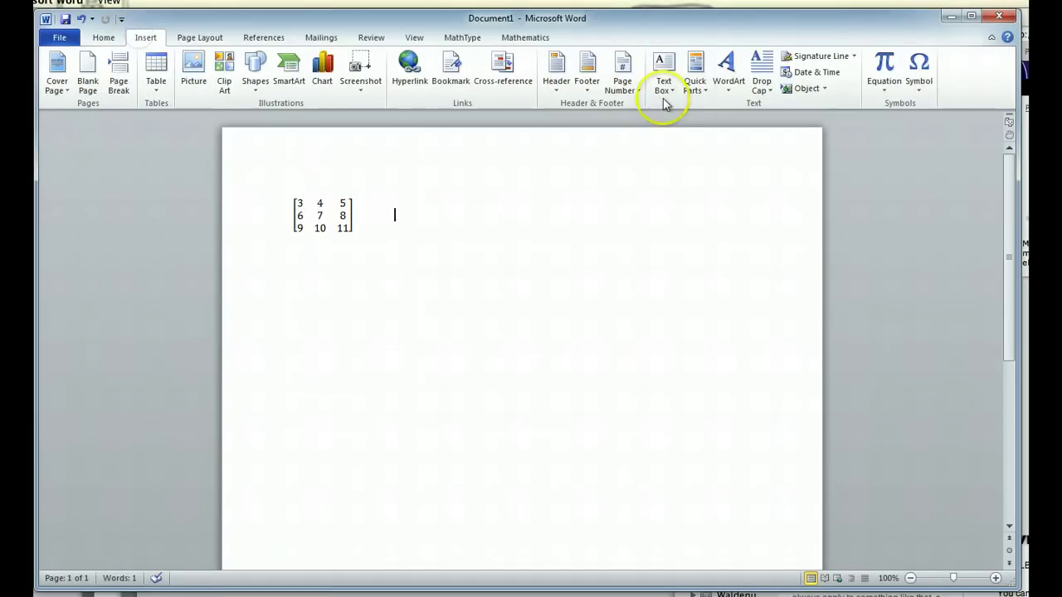
click(890, 67)
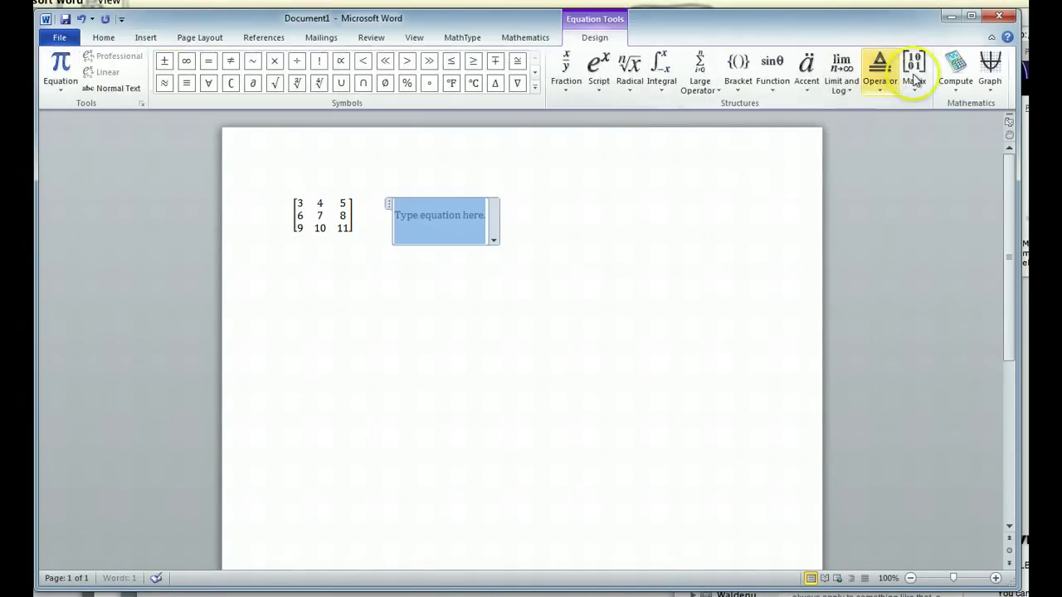
click(913, 71)
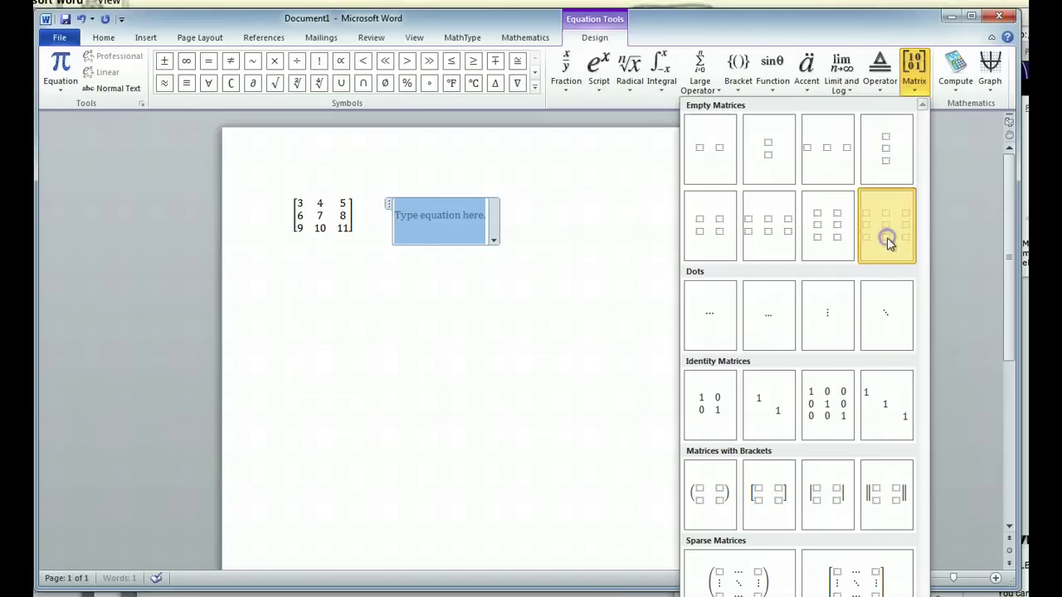
click(884, 232)
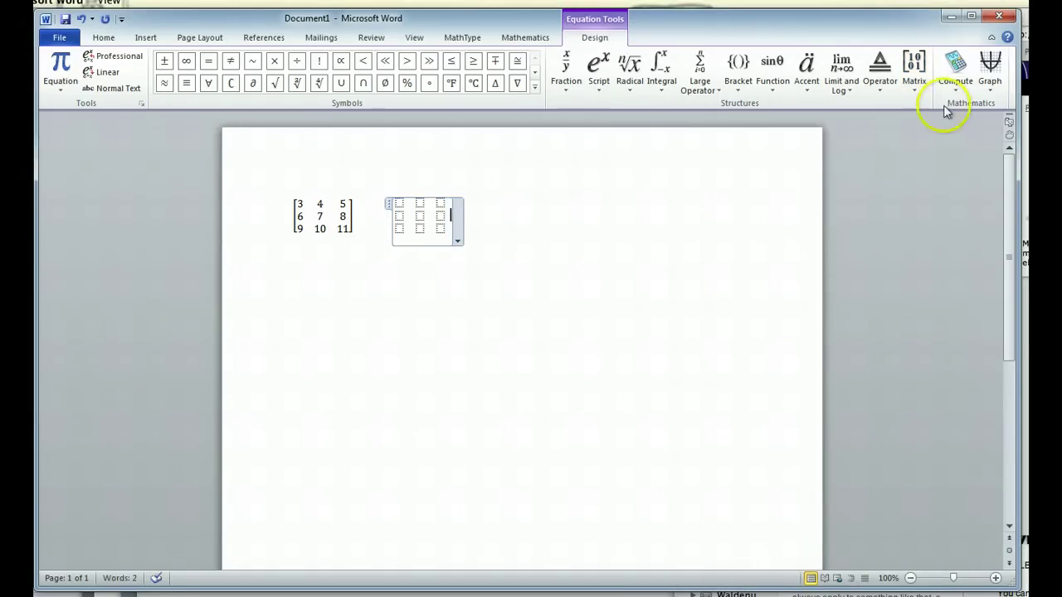
click(915, 70)
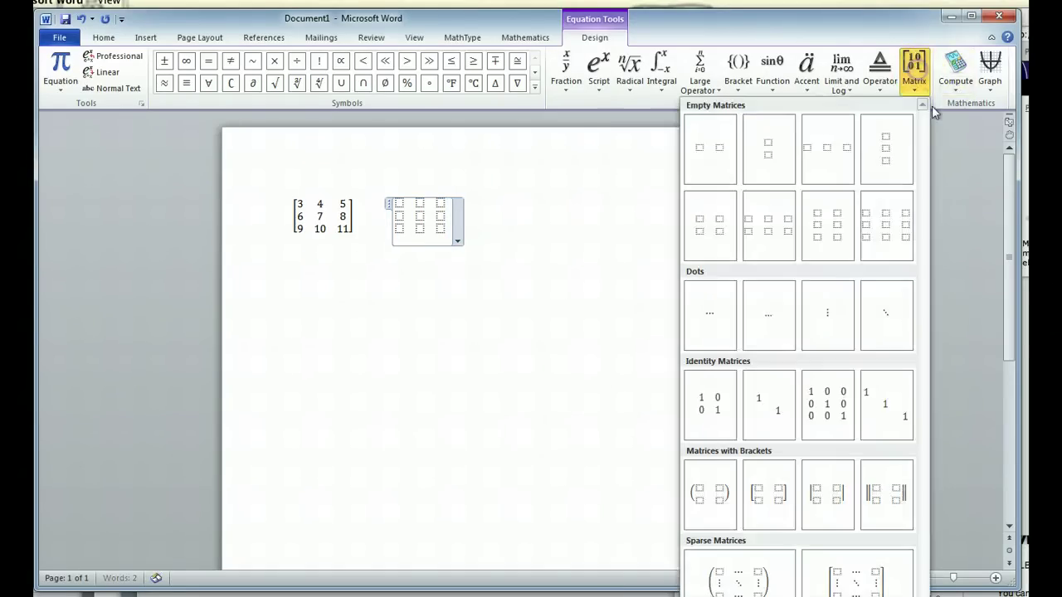
click(882, 160)
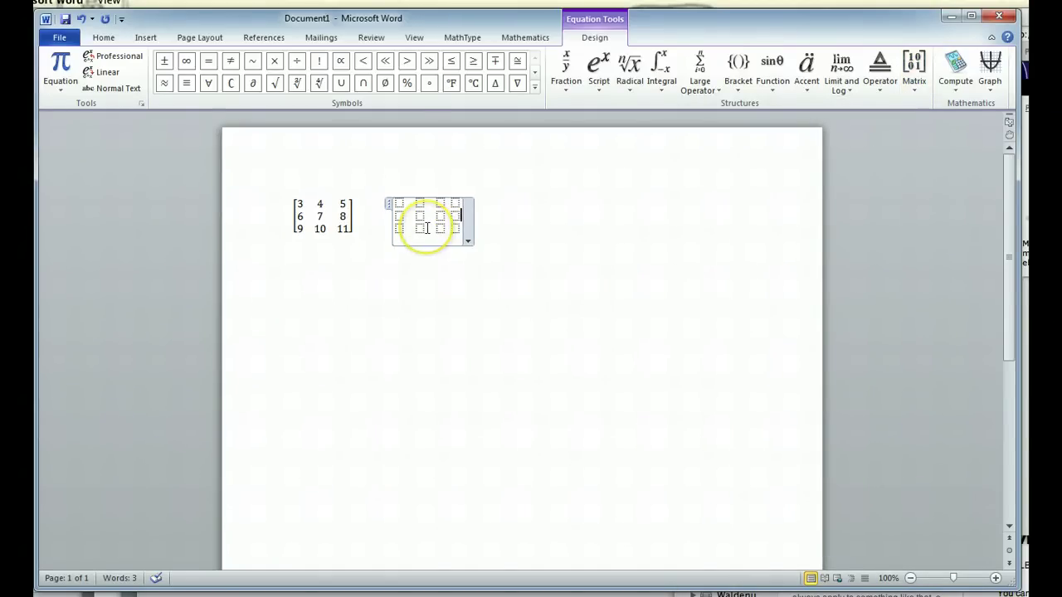
Step: Select the whole empty 3-row, 4-column placeholder matrix
key(Down)
click(458, 226)
click(406, 240)
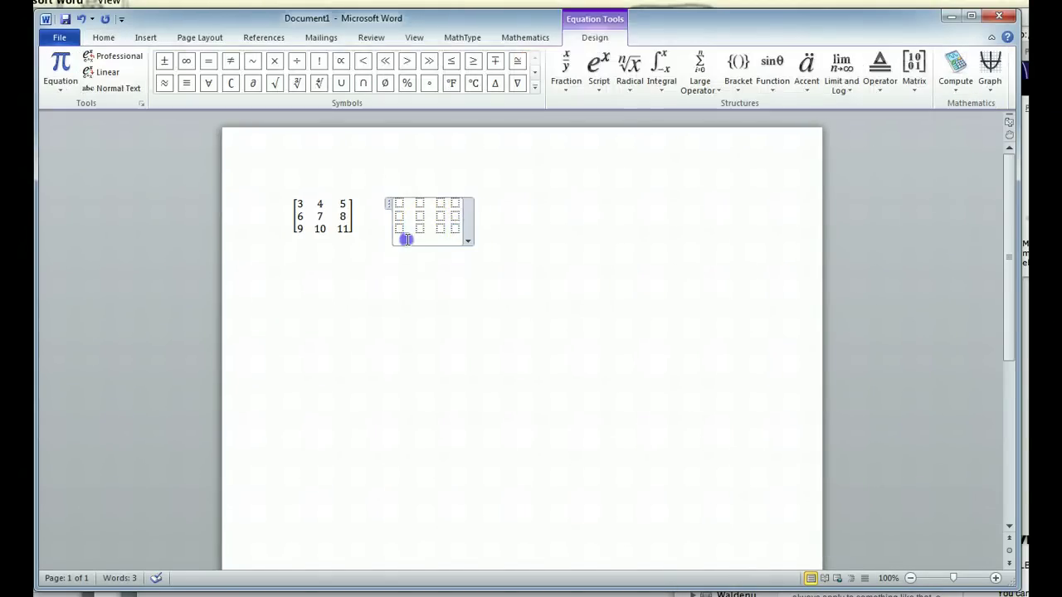
drag(455, 230, 392, 203)
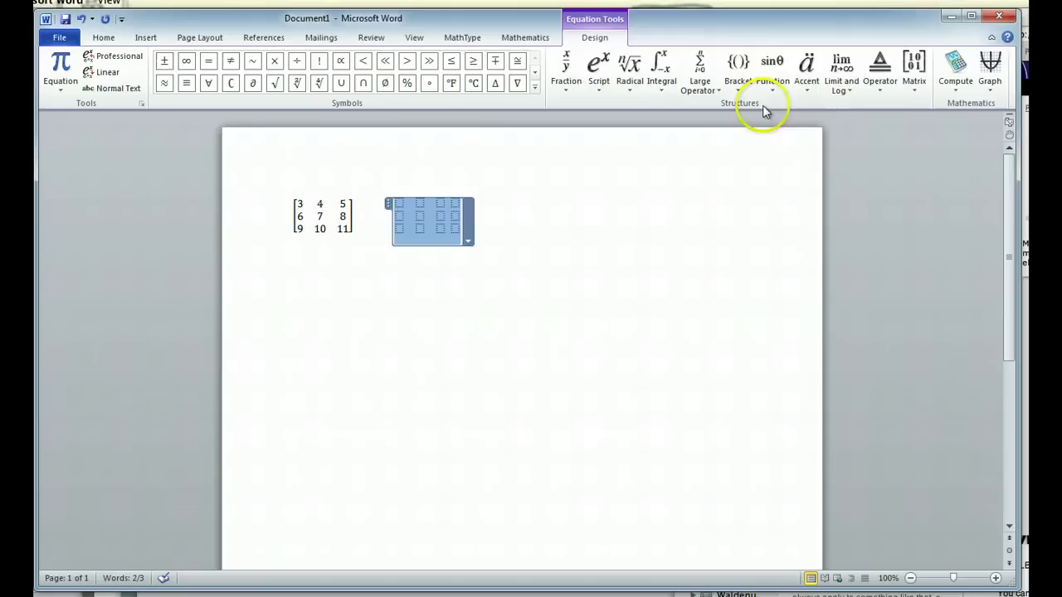
Step: Apply square brackets to the selected 3x4 placeholder matrix and verify the result
click(740, 68)
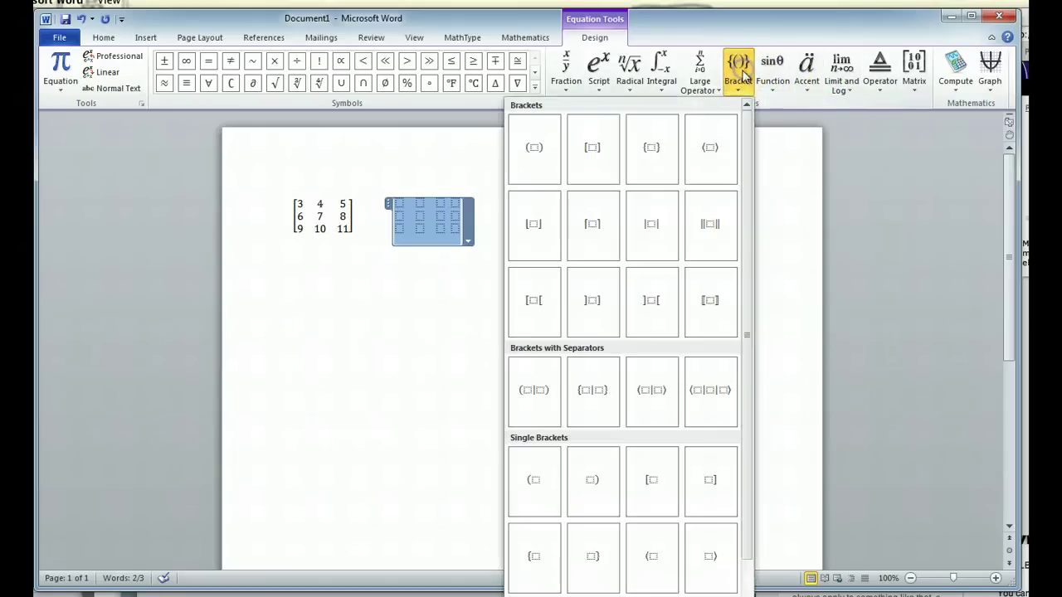
click(594, 143)
click(432, 246)
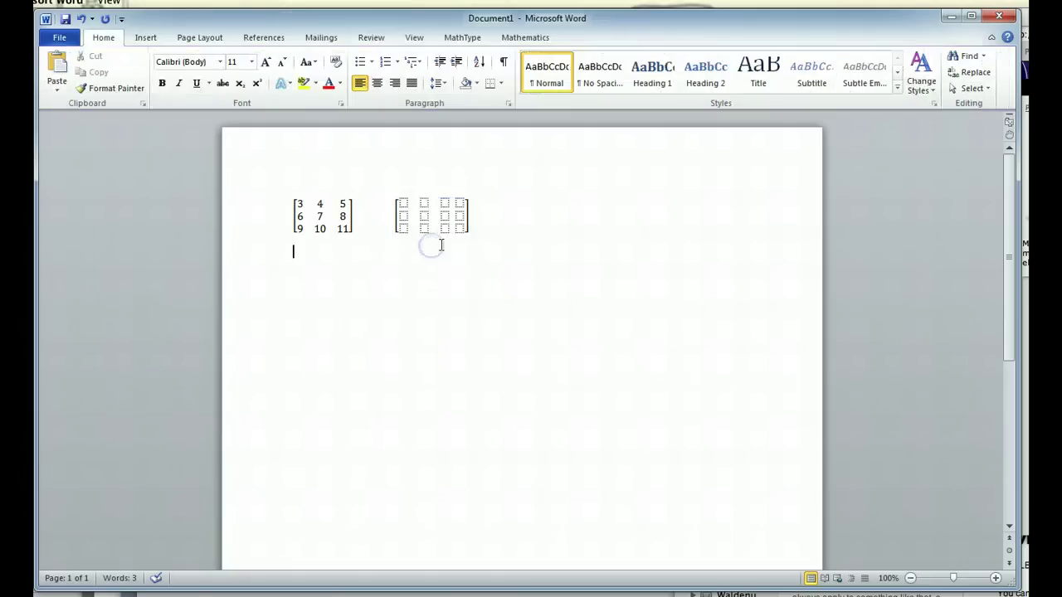
click(452, 228)
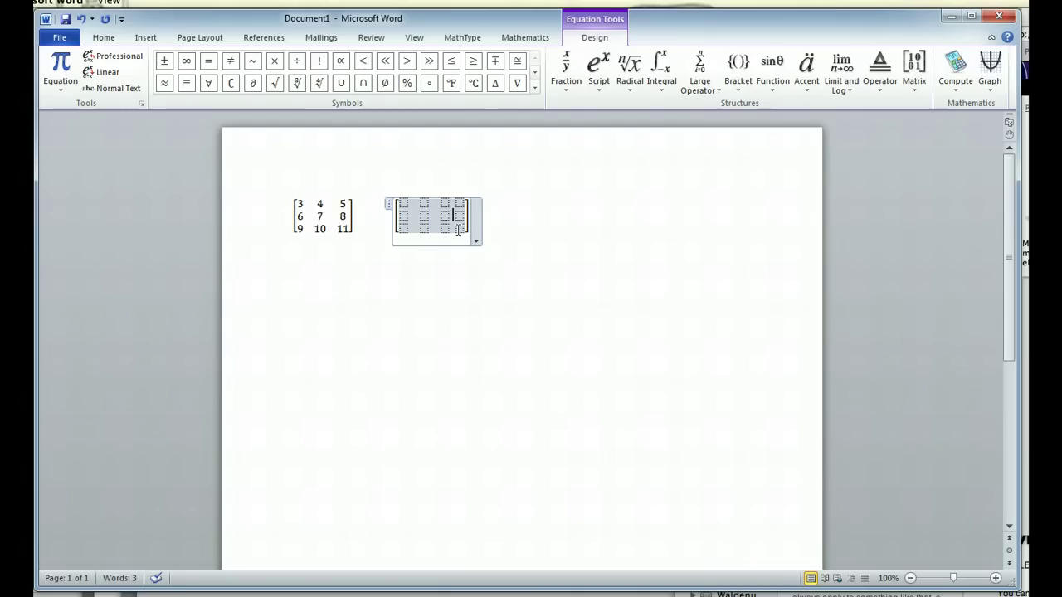
Step: Add a new empty paragraph after the bracketed matrix equations
click(458, 230)
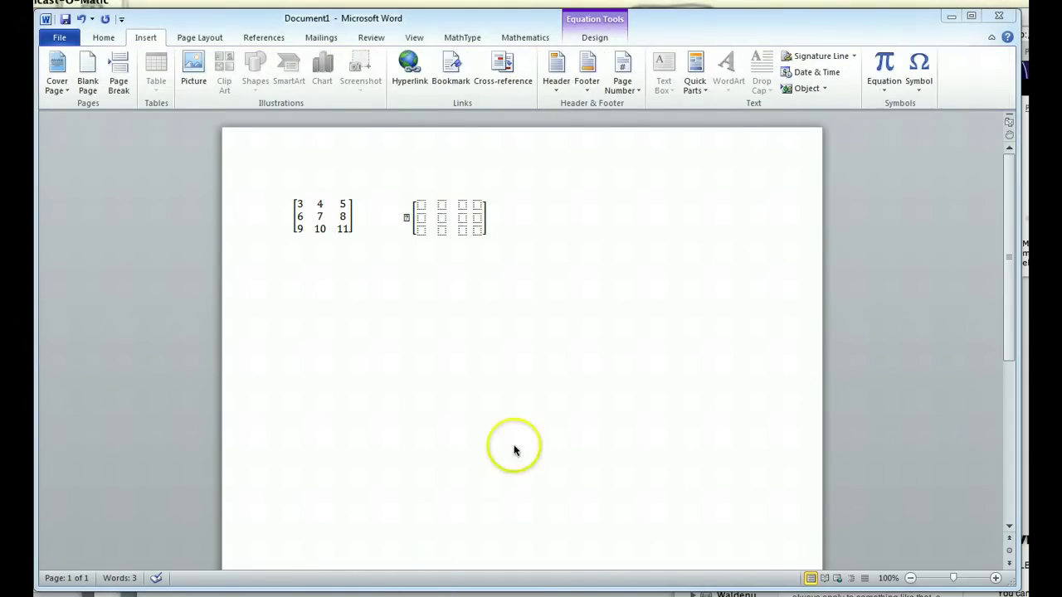
click(527, 226)
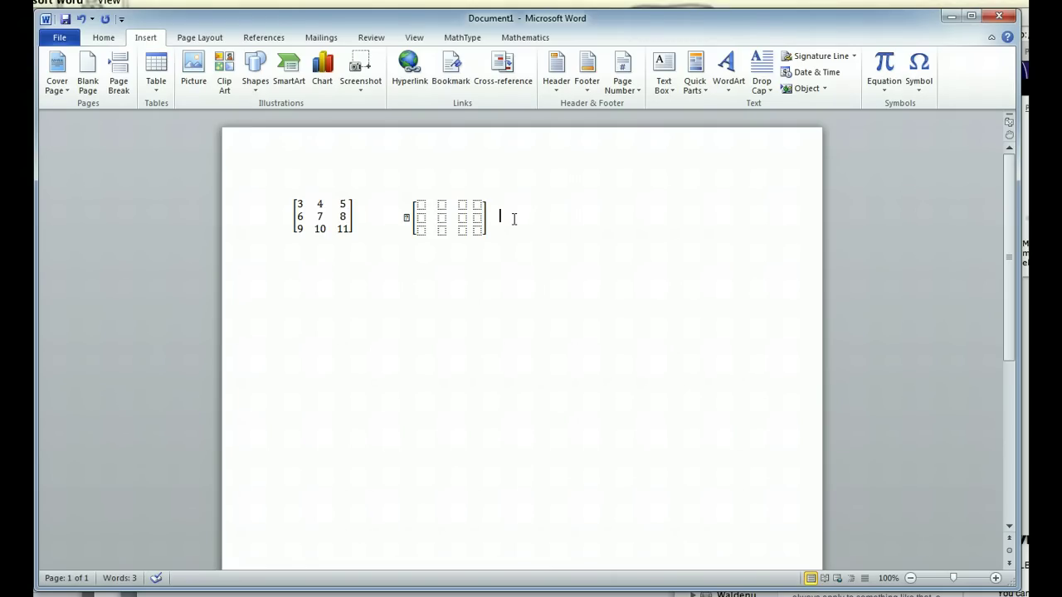
click(406, 217)
click(495, 226)
key(Return)
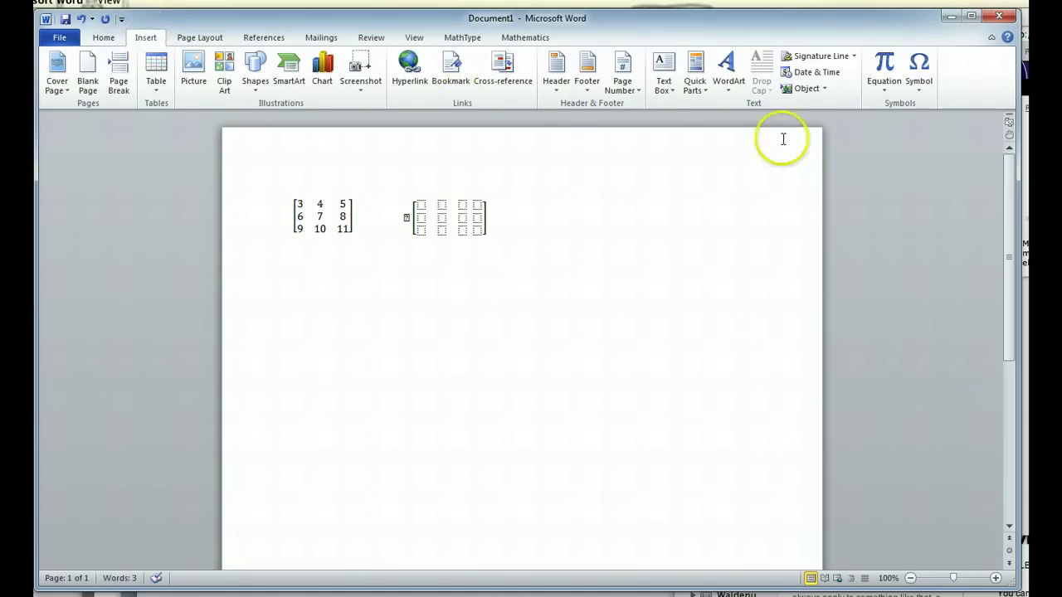
Step: Insert a Microsoft Equation 3.0 object through the Object dialog
click(806, 91)
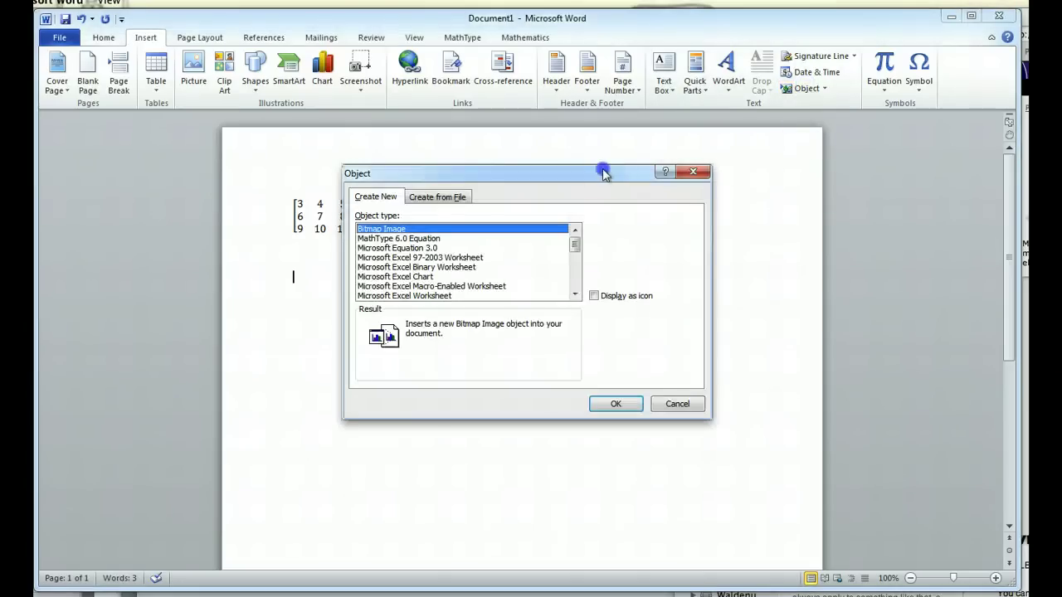
drag(605, 170, 752, 169)
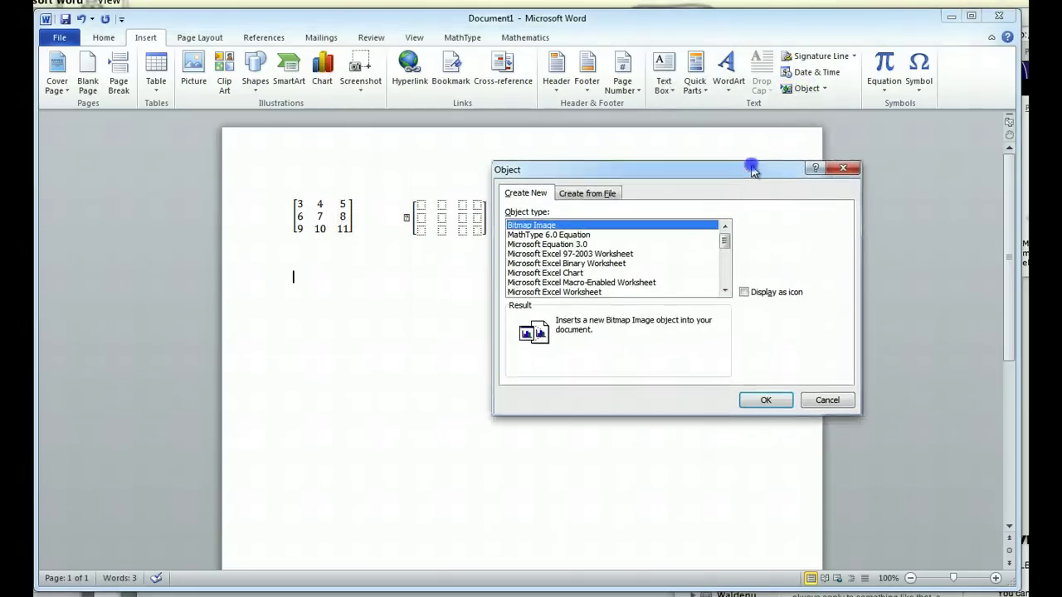
click(519, 244)
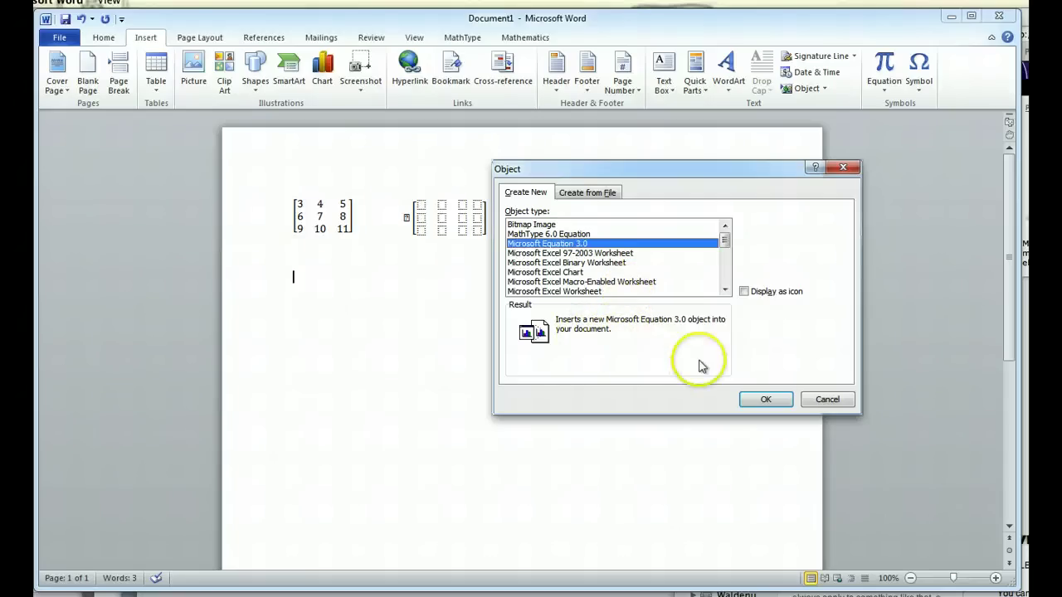
click(776, 401)
Step: Bring the MathType window into view and choose the variable-size matrix template from the Matrix palette
click(778, 407)
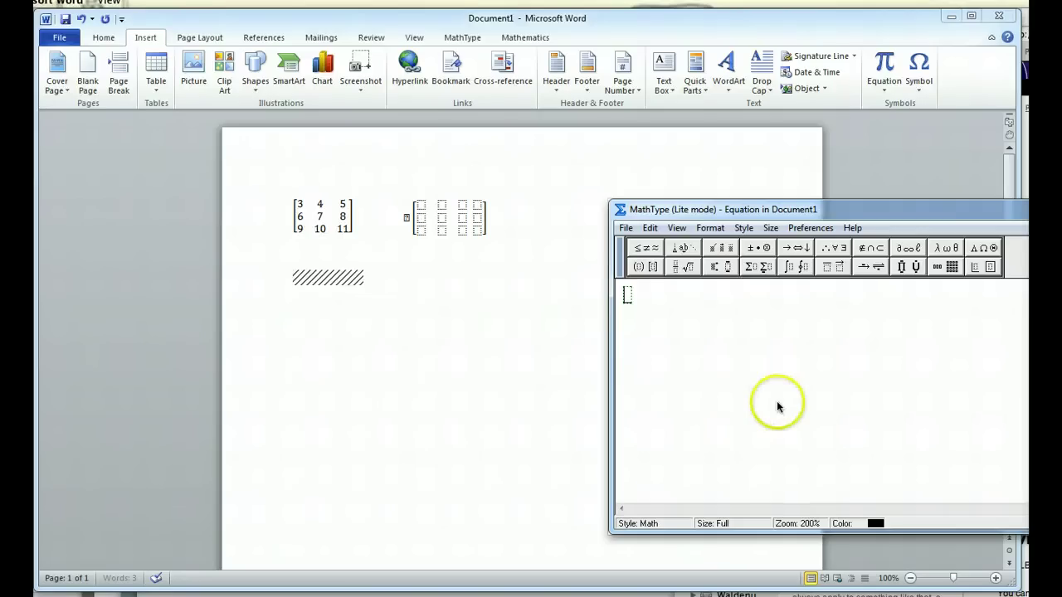
drag(740, 210, 435, 173)
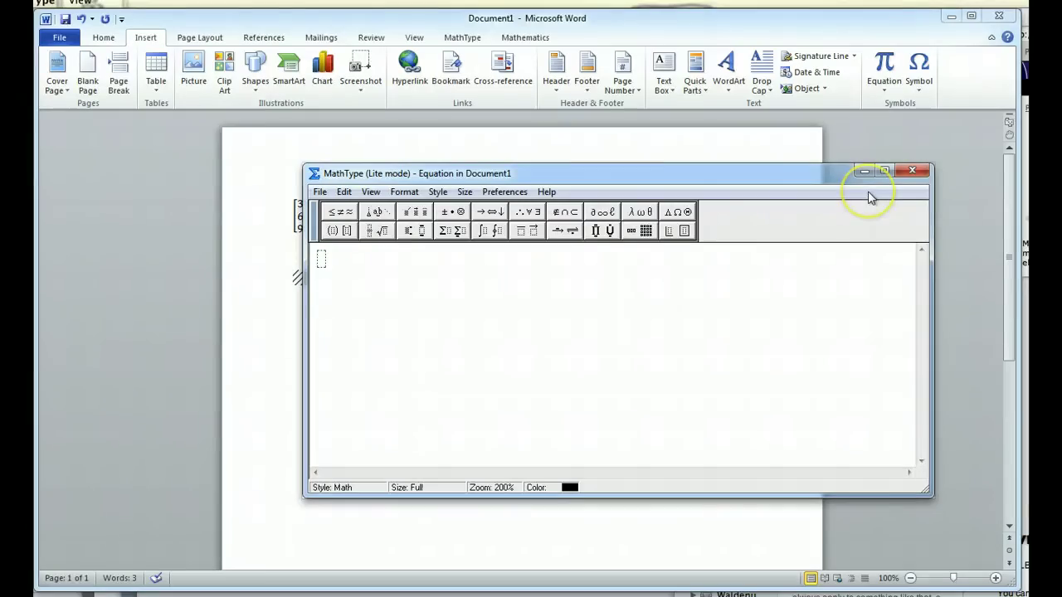
click(644, 234)
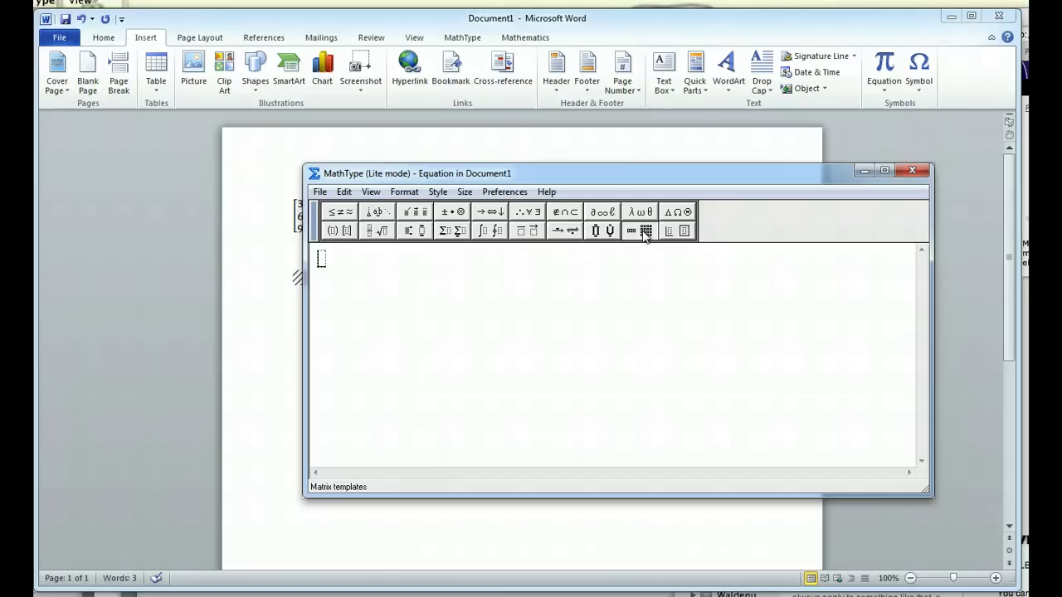
click(645, 232)
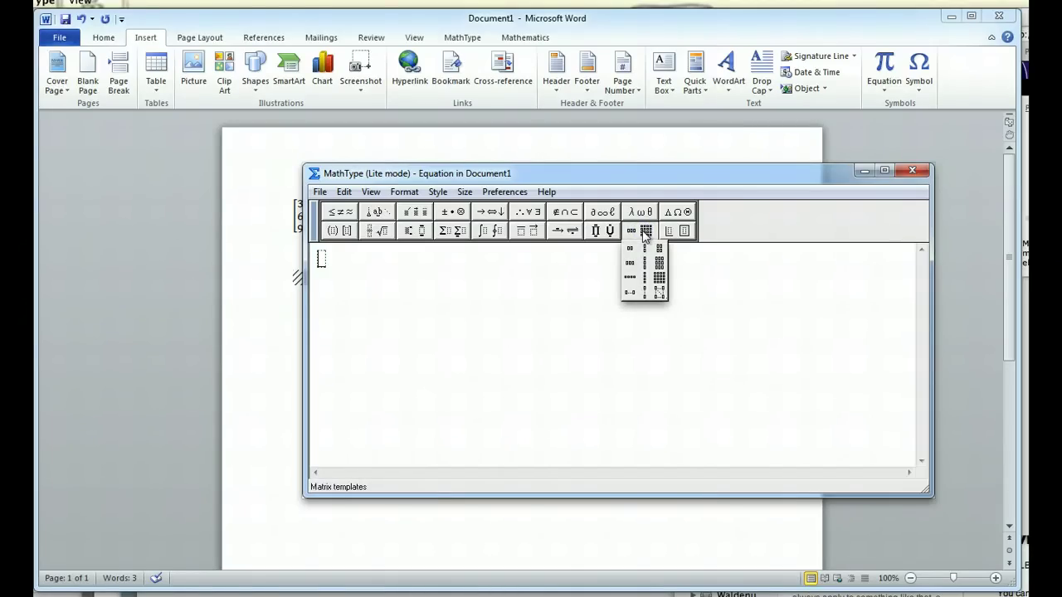
drag(645, 236, 662, 300)
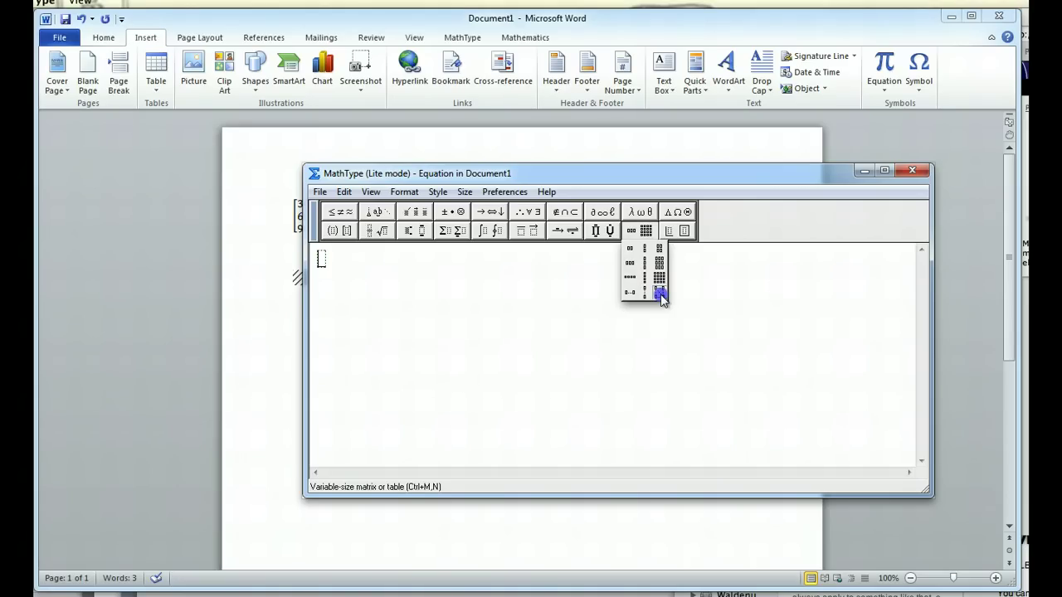
drag(662, 300, 660, 297)
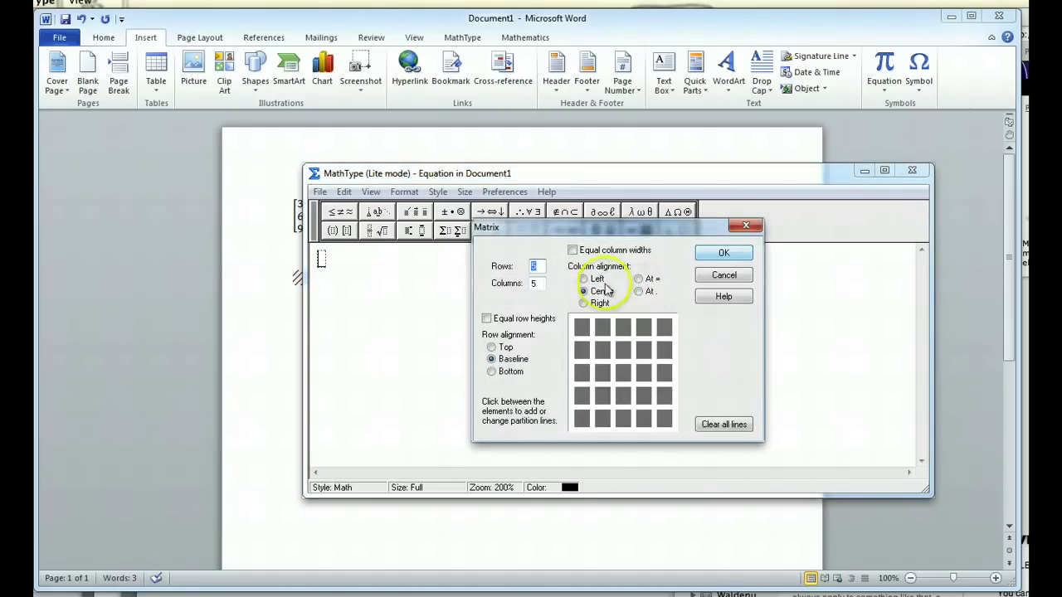
Step: Set the matrix to 2 rows and 6 columns and insert it
click(525, 263)
text(2)
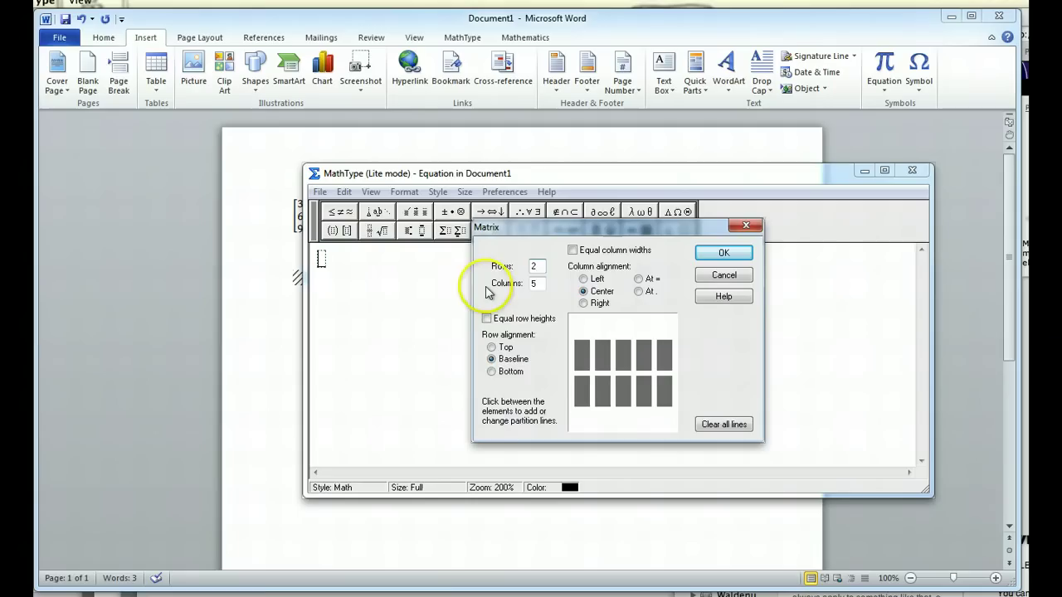
click(525, 283)
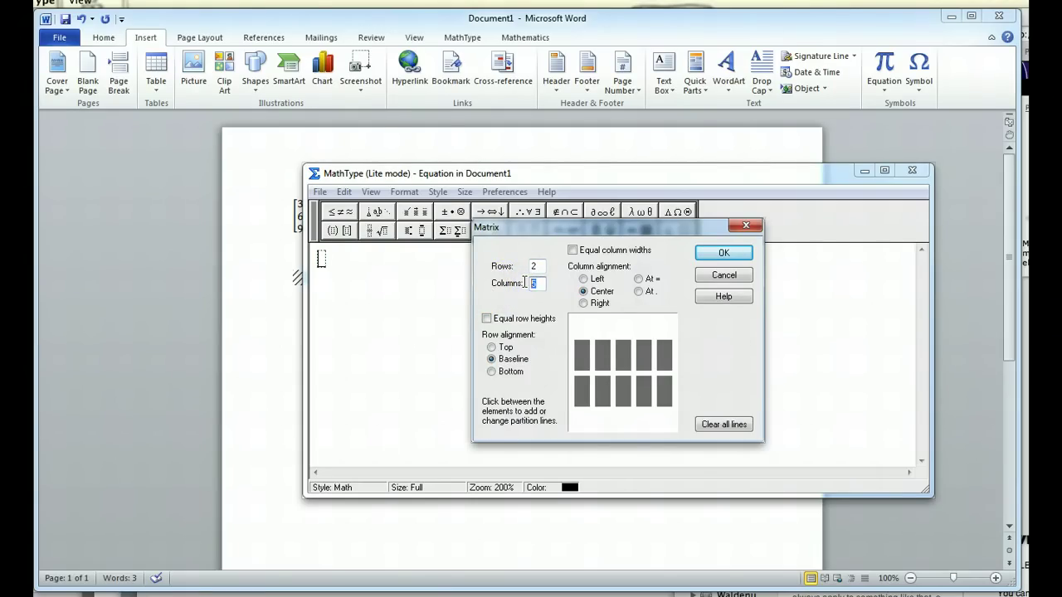
text(6)
click(533, 265)
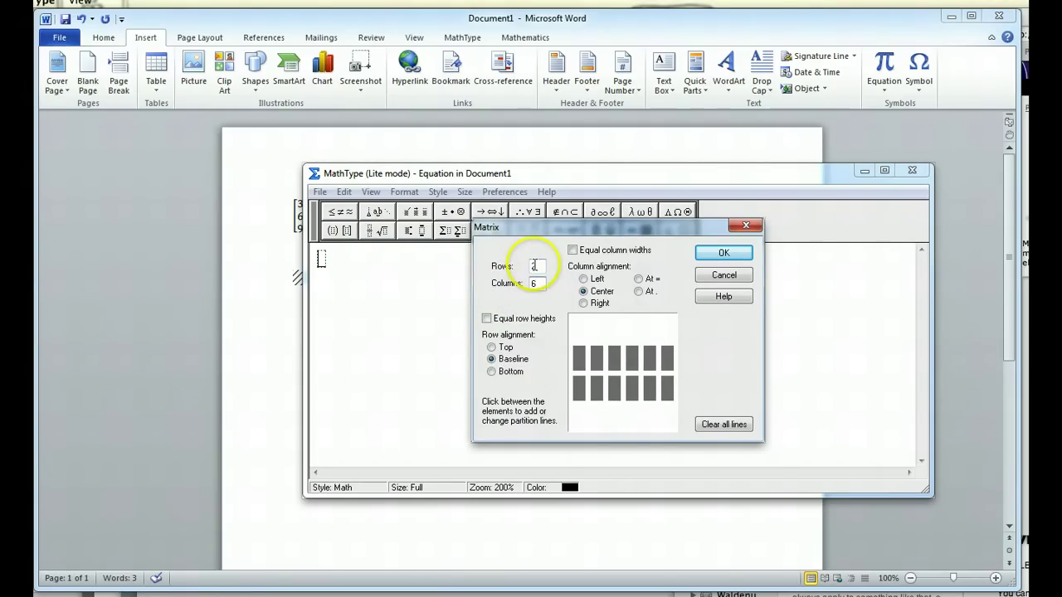
click(538, 282)
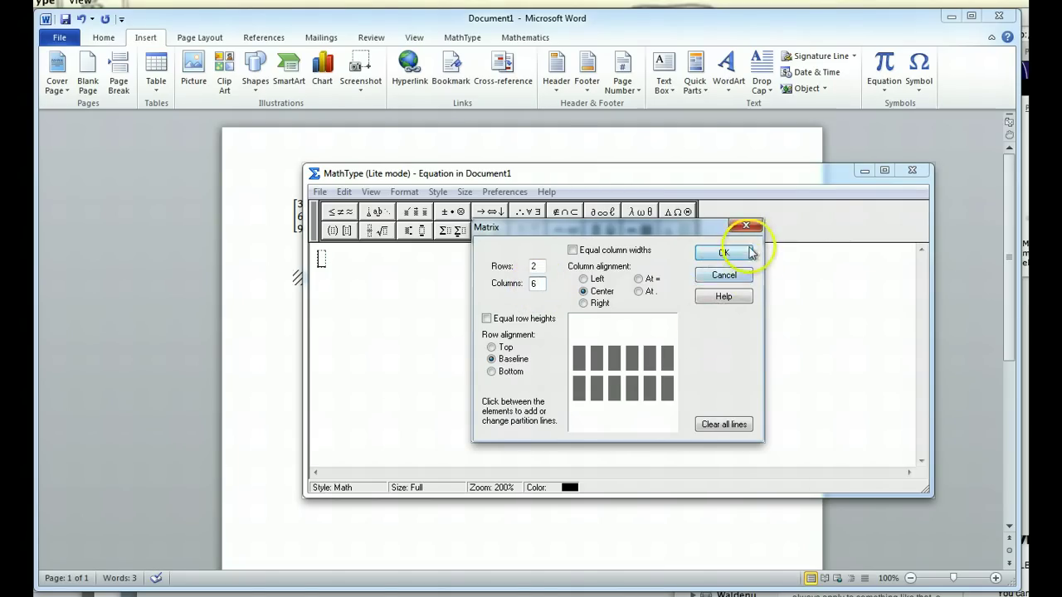
click(740, 255)
Step: Enter 1 through 6 across the first matrix row
click(311, 257)
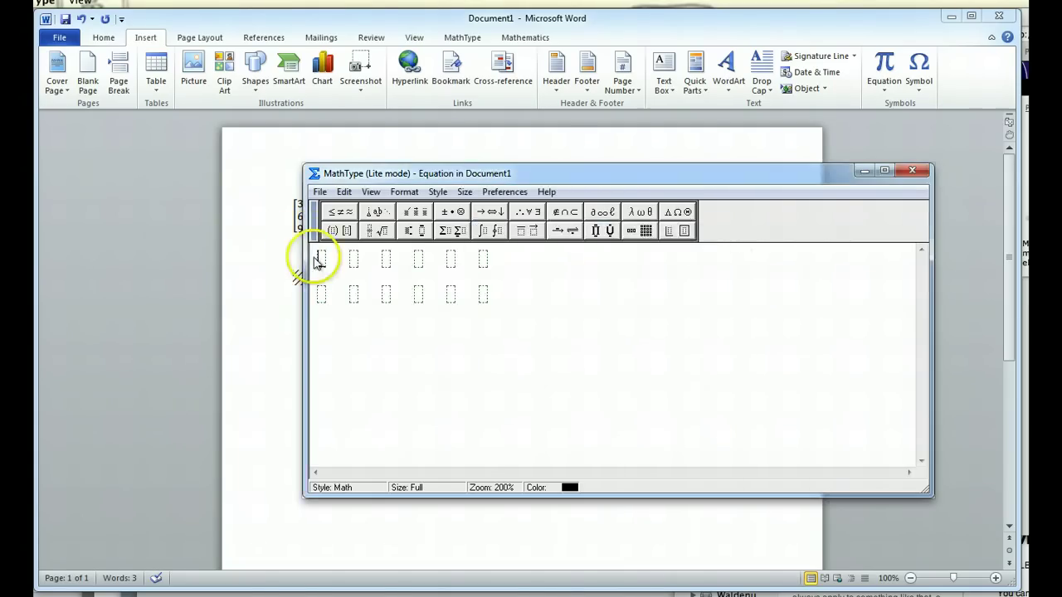
text(1)
key(Tab)
text(2)
key(Tab)
text(3)
key(Tab)
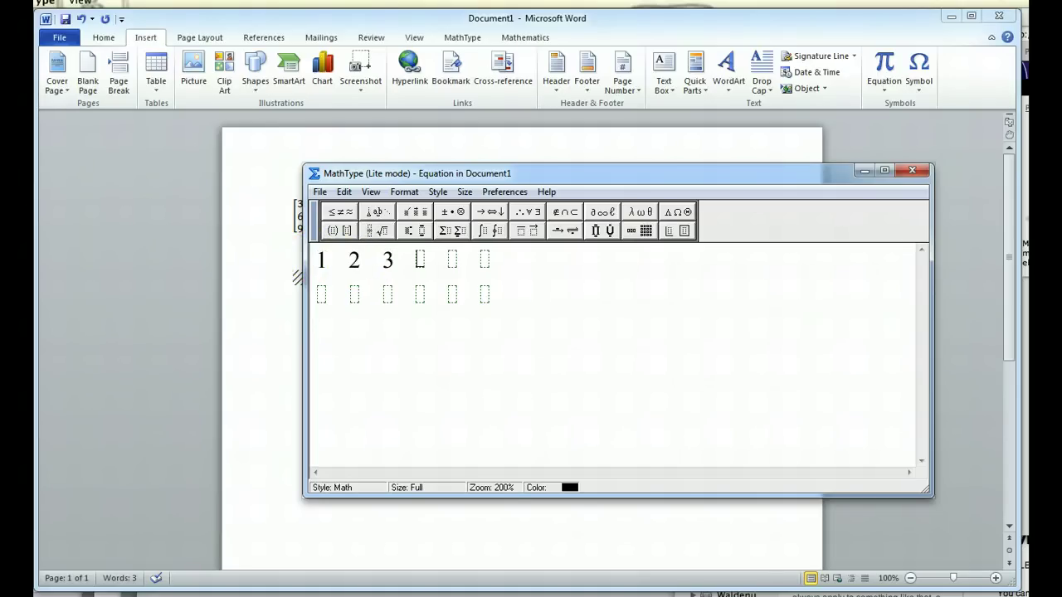
text(4)
key(Tab)
text(6)
key(Tab)
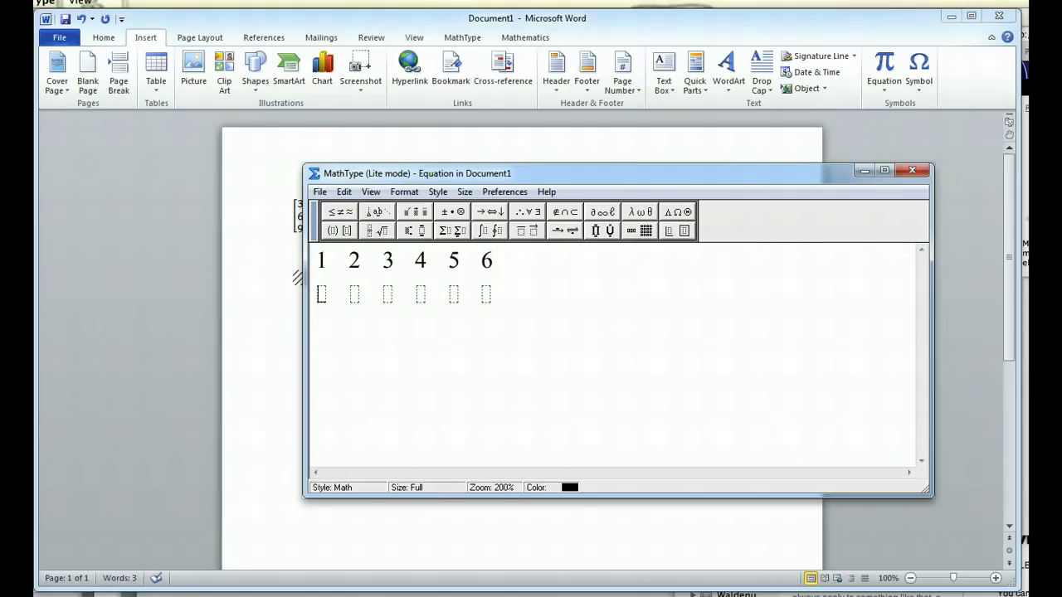
Step: Enter 7 through 12 in the second row and save the equation back into Word
text(7	8	9	10	1)
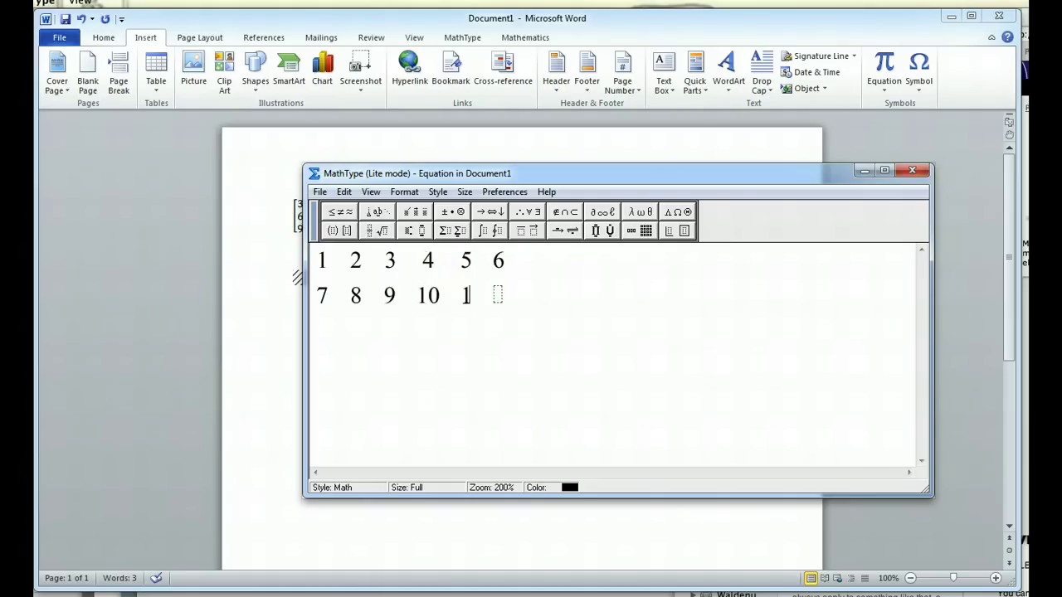
text(1	12)
click(921, 174)
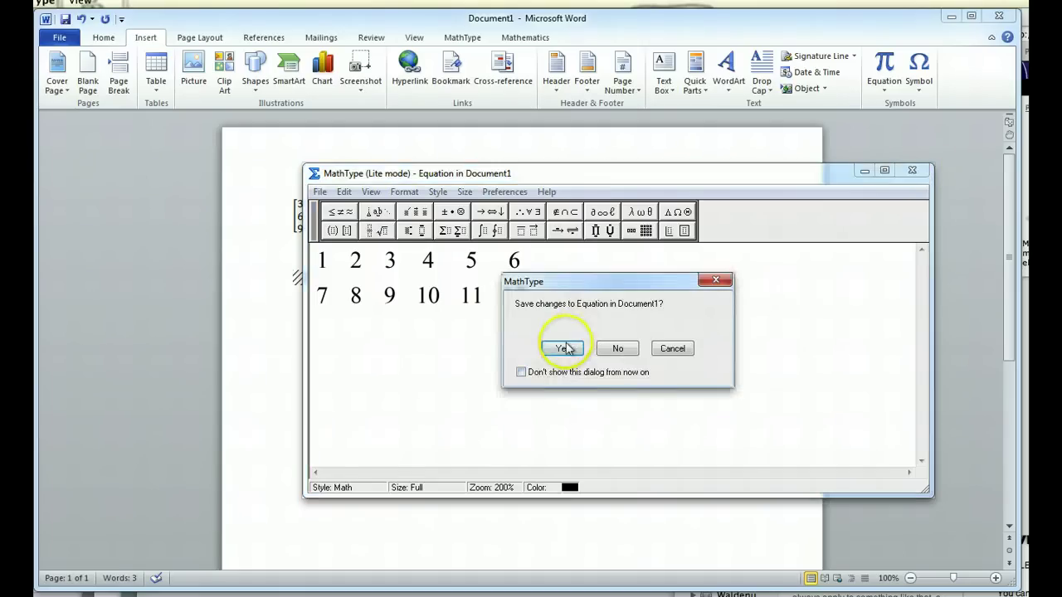
click(570, 349)
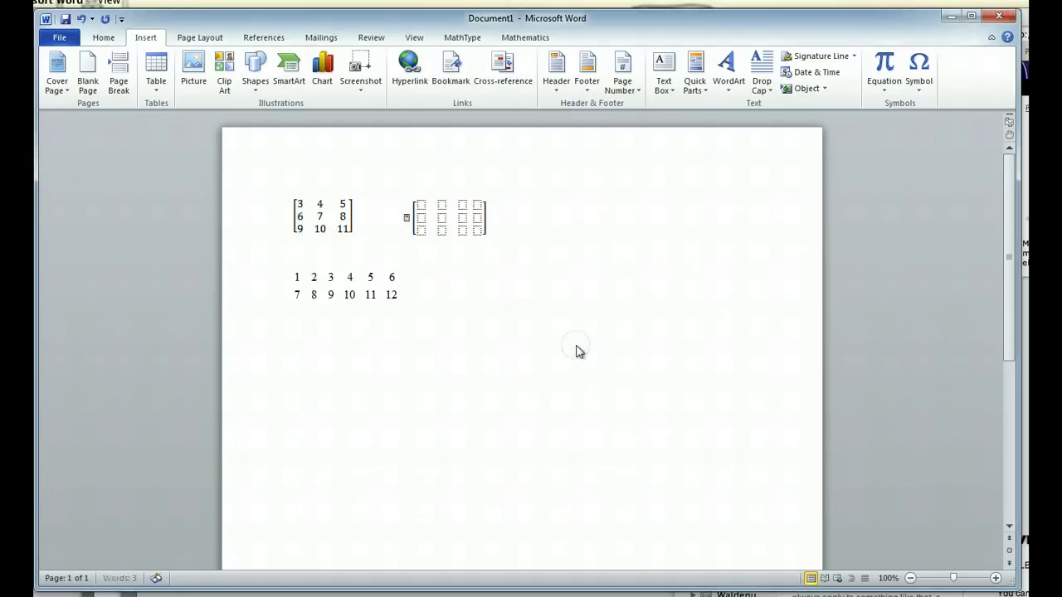
Step: Reopen the 1–12 equation, put square brackets around the whole 2x6 matrix, and save it to Word
click(415, 297)
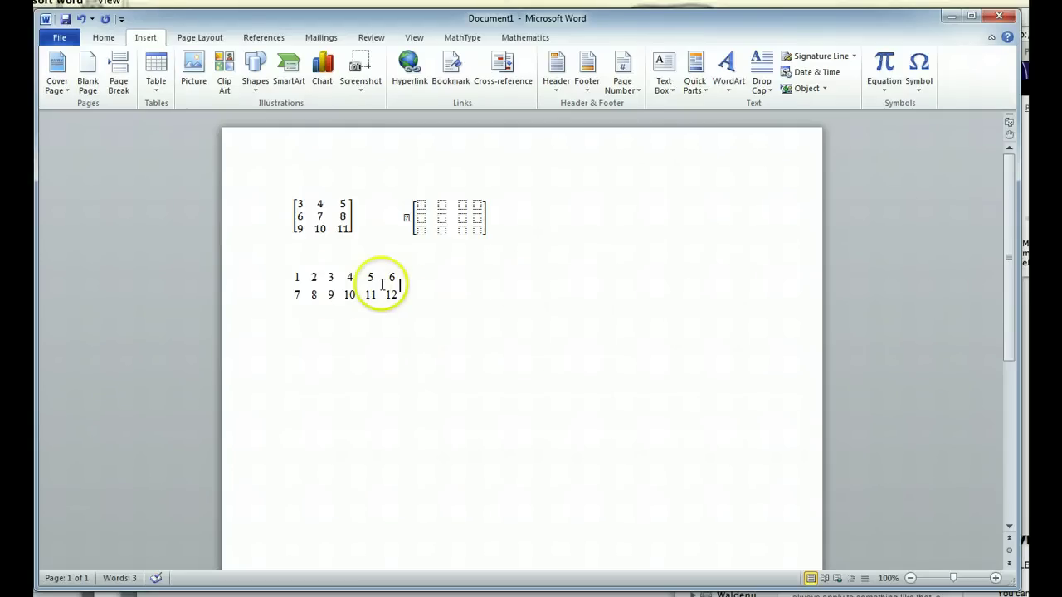
double_click(339, 286)
drag(358, 285, 316, 256)
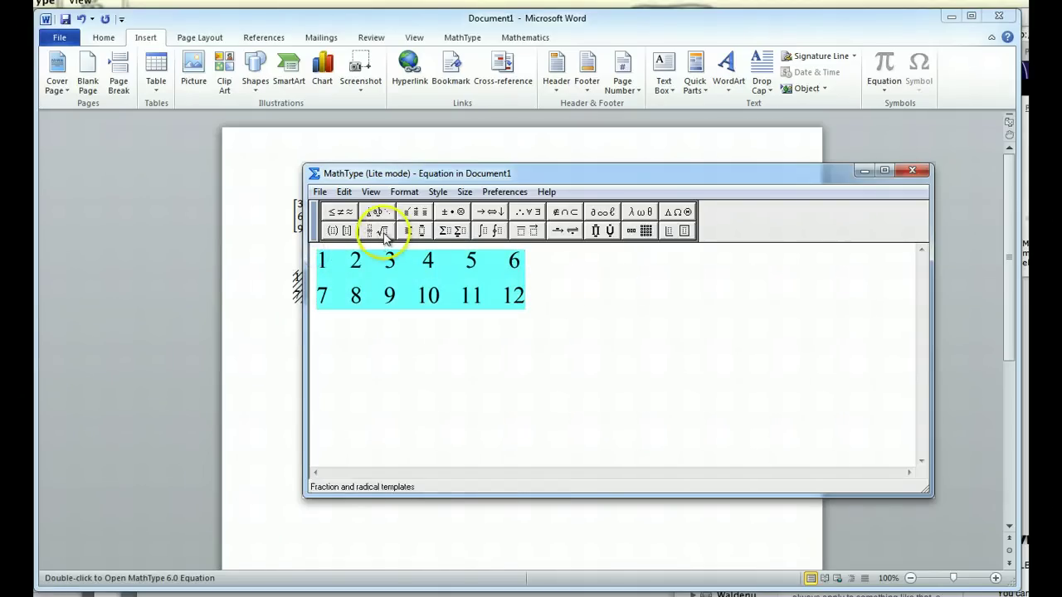
click(335, 231)
click(345, 250)
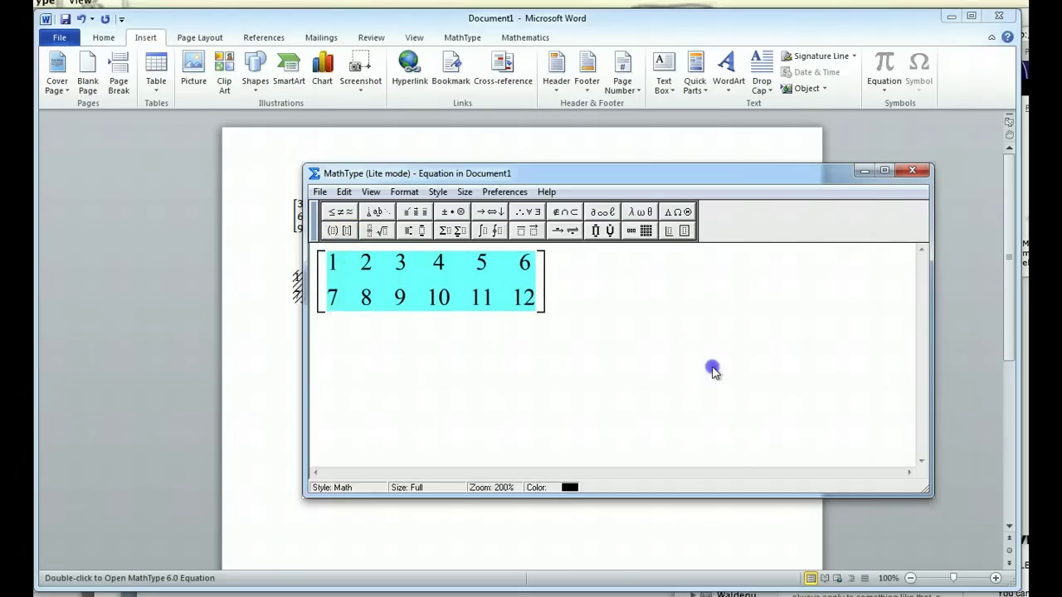
click(927, 176)
click(557, 350)
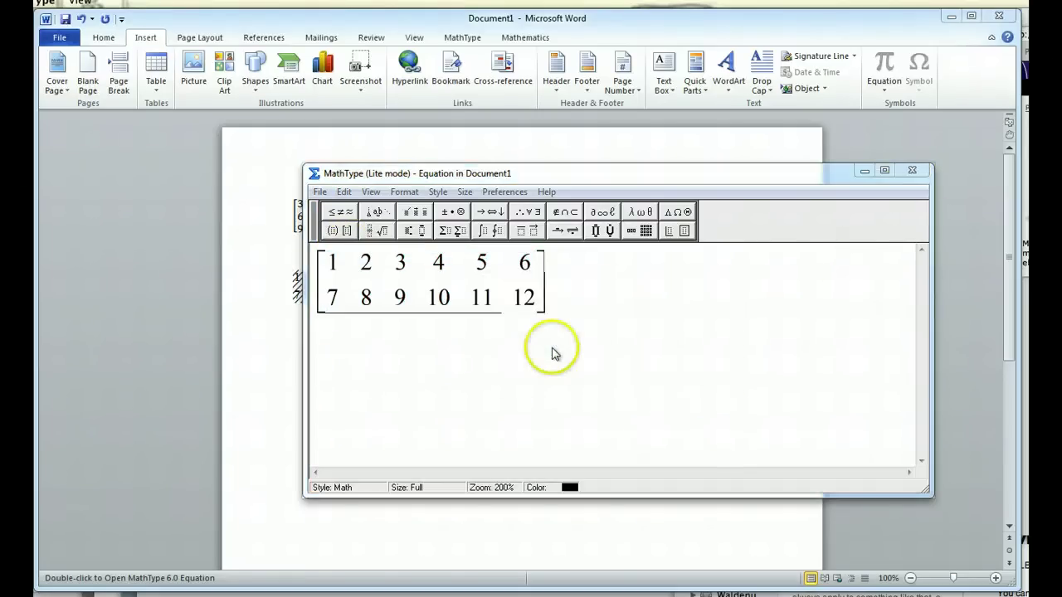
click(533, 349)
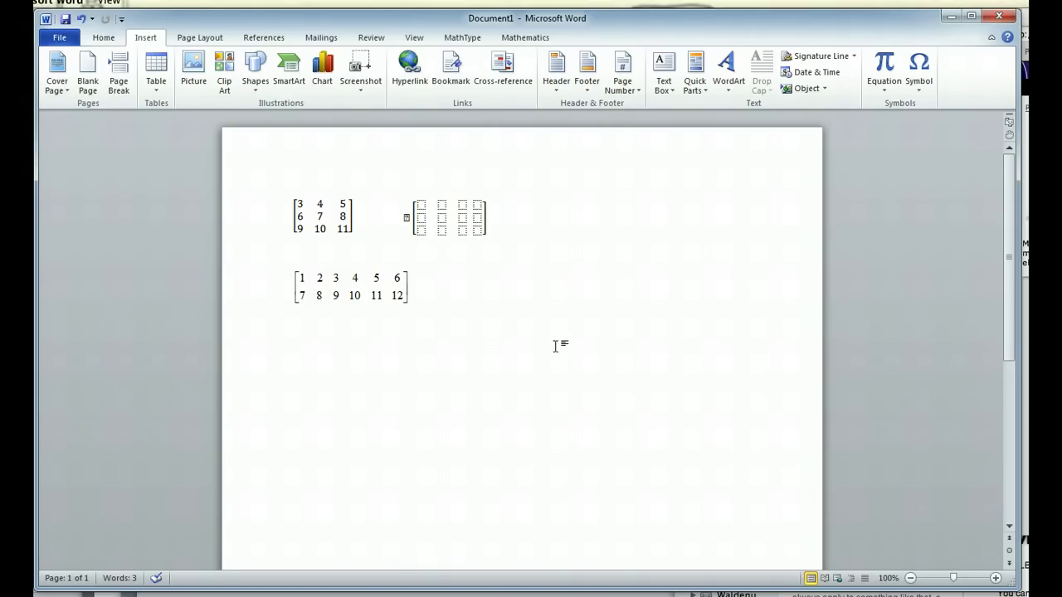
click(564, 345)
click(566, 347)
click(420, 528)
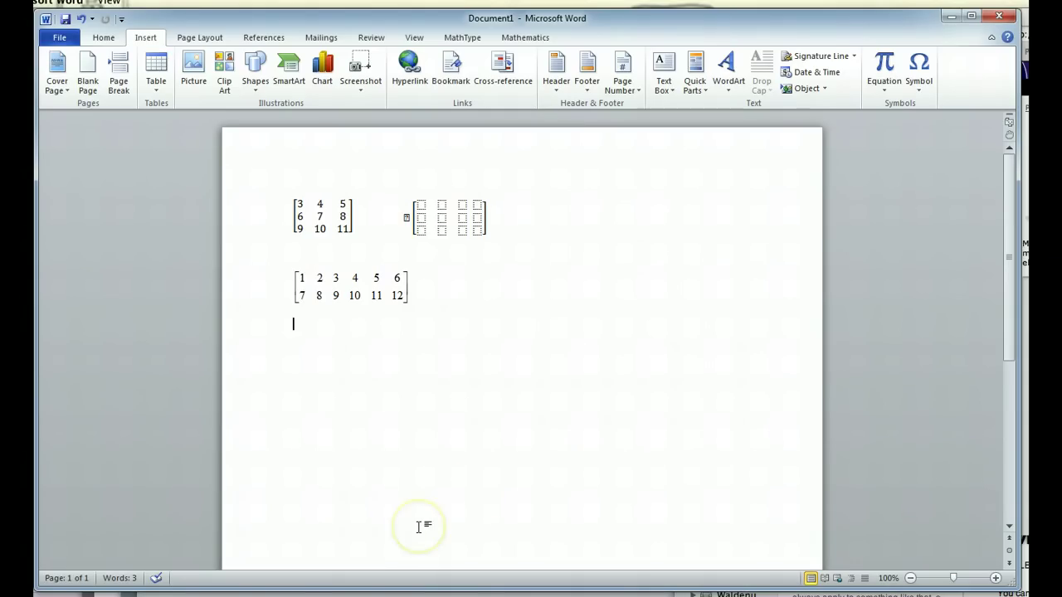